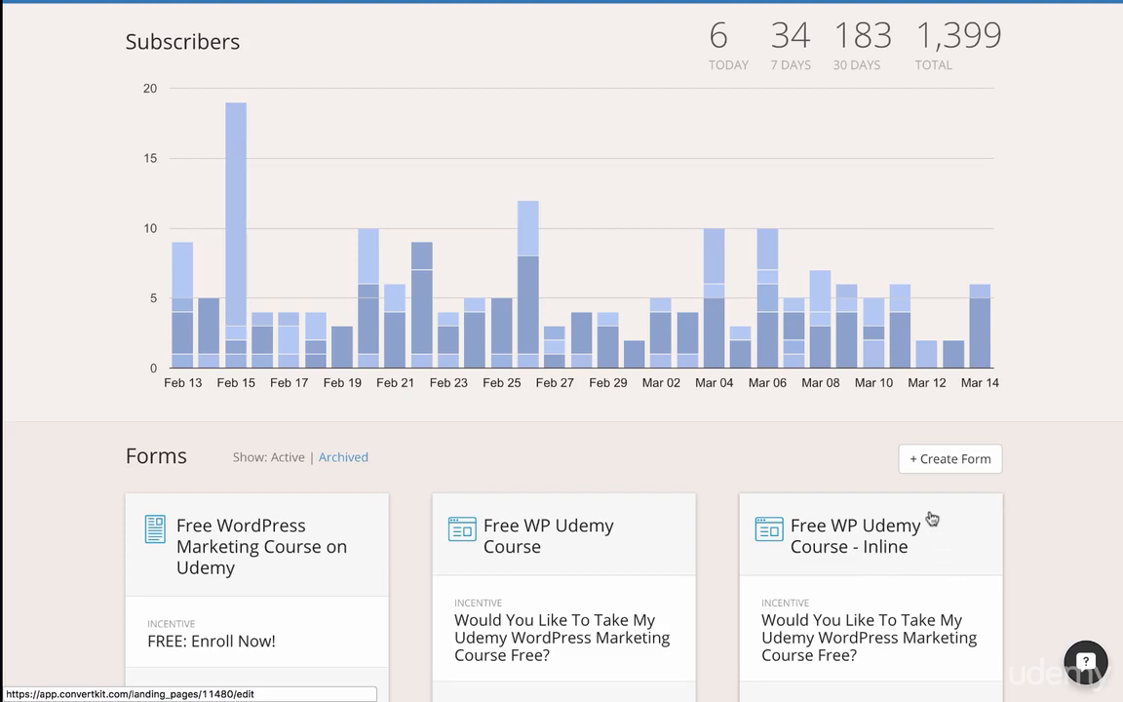
Step: Create a new embeddable form using the bare one-line style with first name, email address and Subscribe button
{"action": "left_click", "coordinate": [928, 472]}
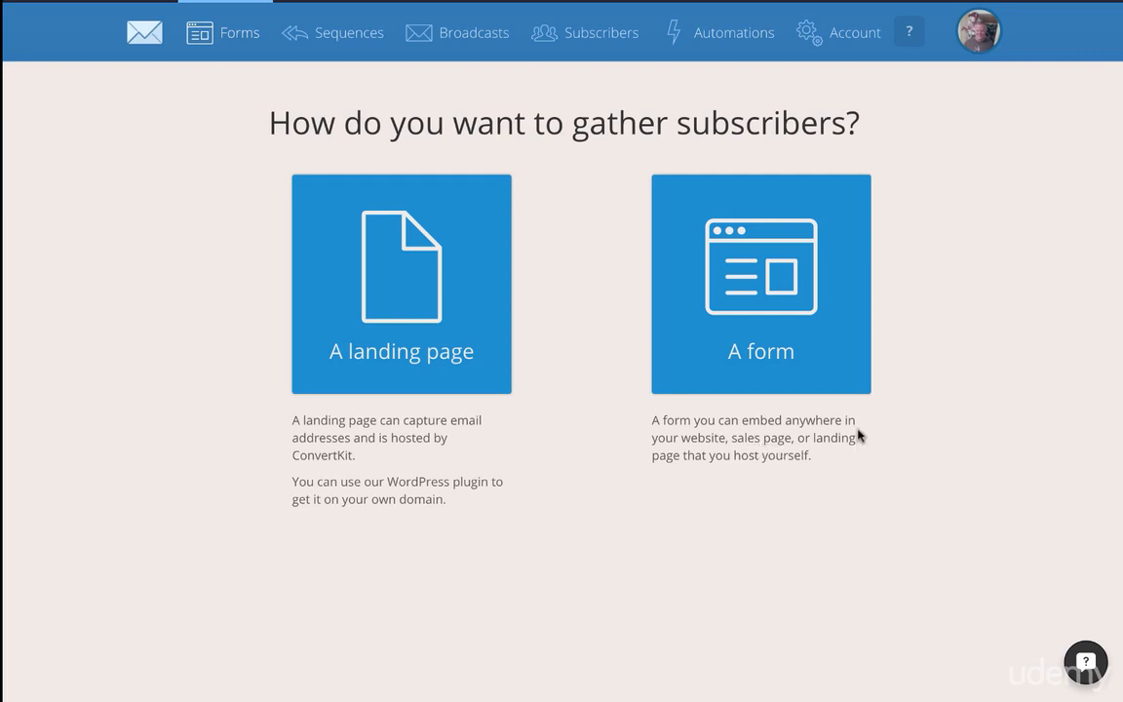
{"action": "left_click", "coordinate": [736, 303]}
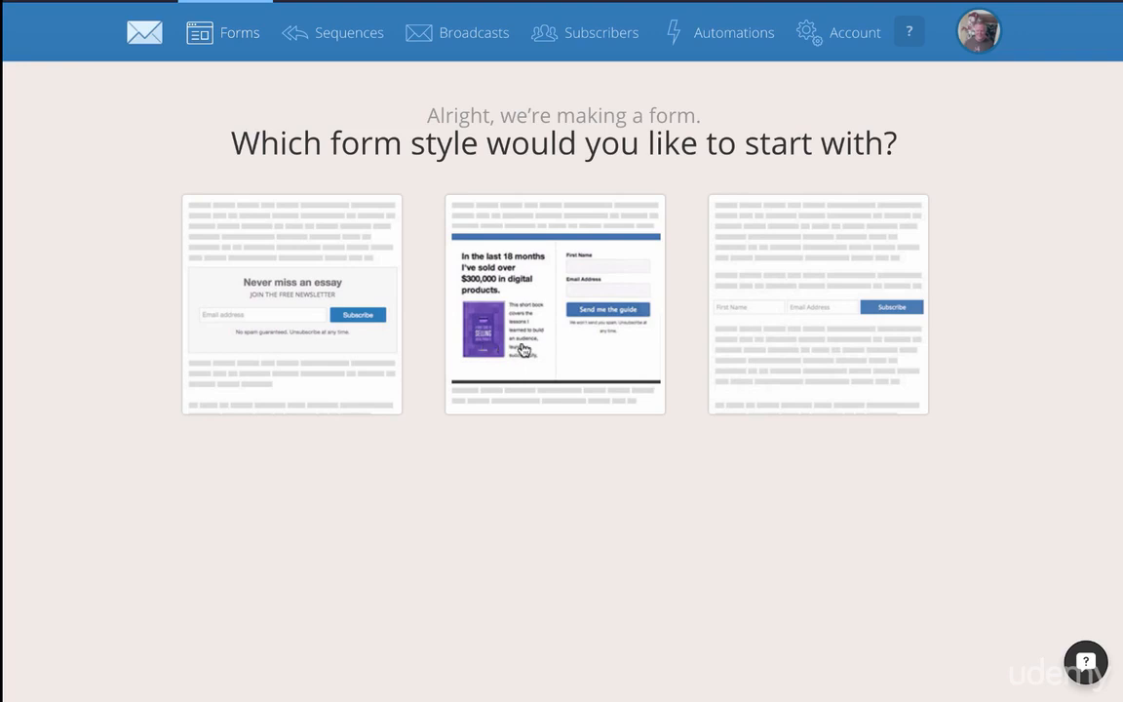
{"action": "left_click", "coordinate": [787, 286]}
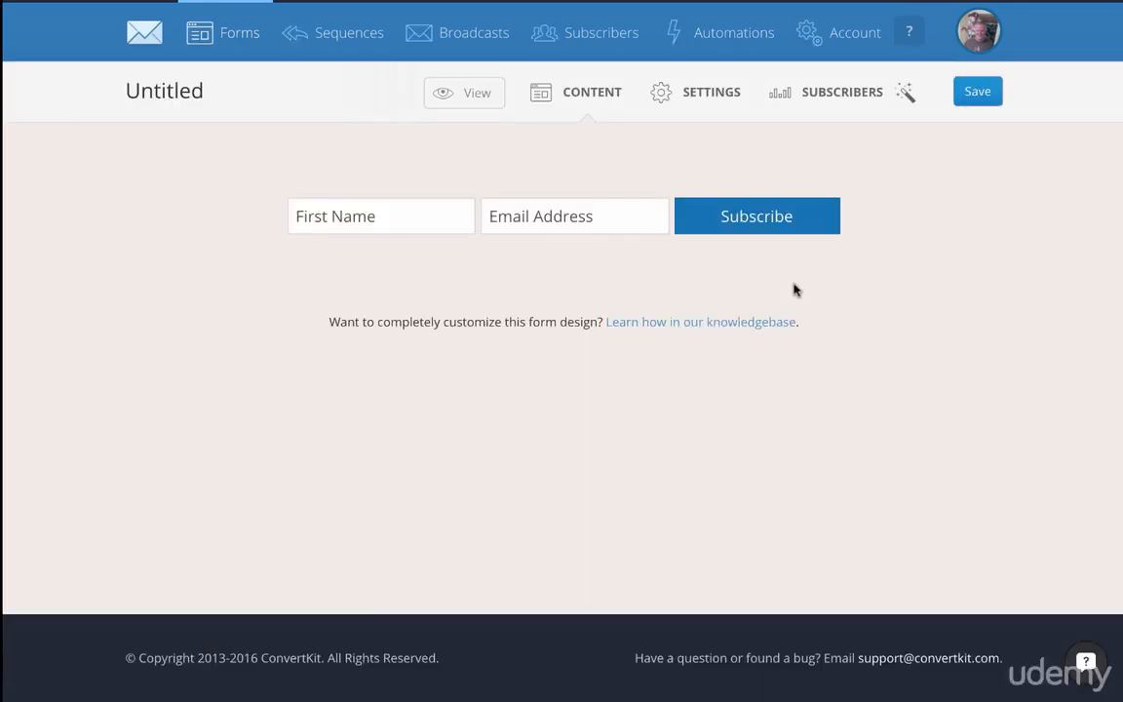
Step: Preview the untitled form as visitors see it, and return to its content editor
{"action": "left_click", "coordinate": [455, 97]}
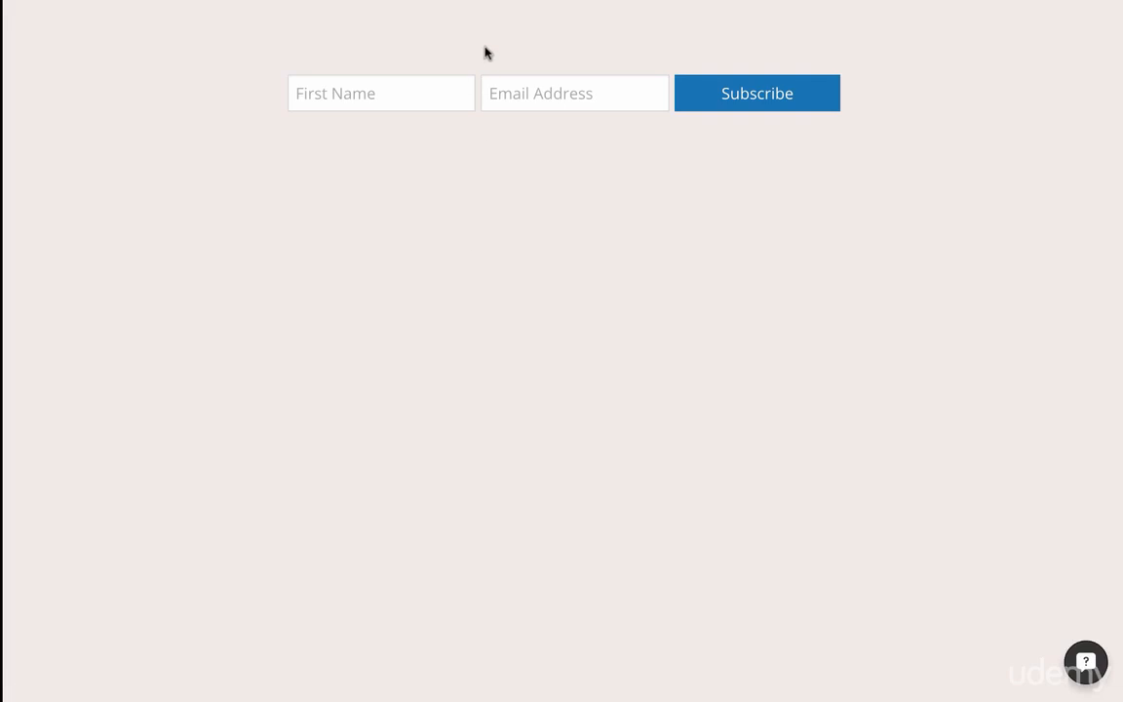
{"action": "mouse_move", "coordinate": [592, 5]}
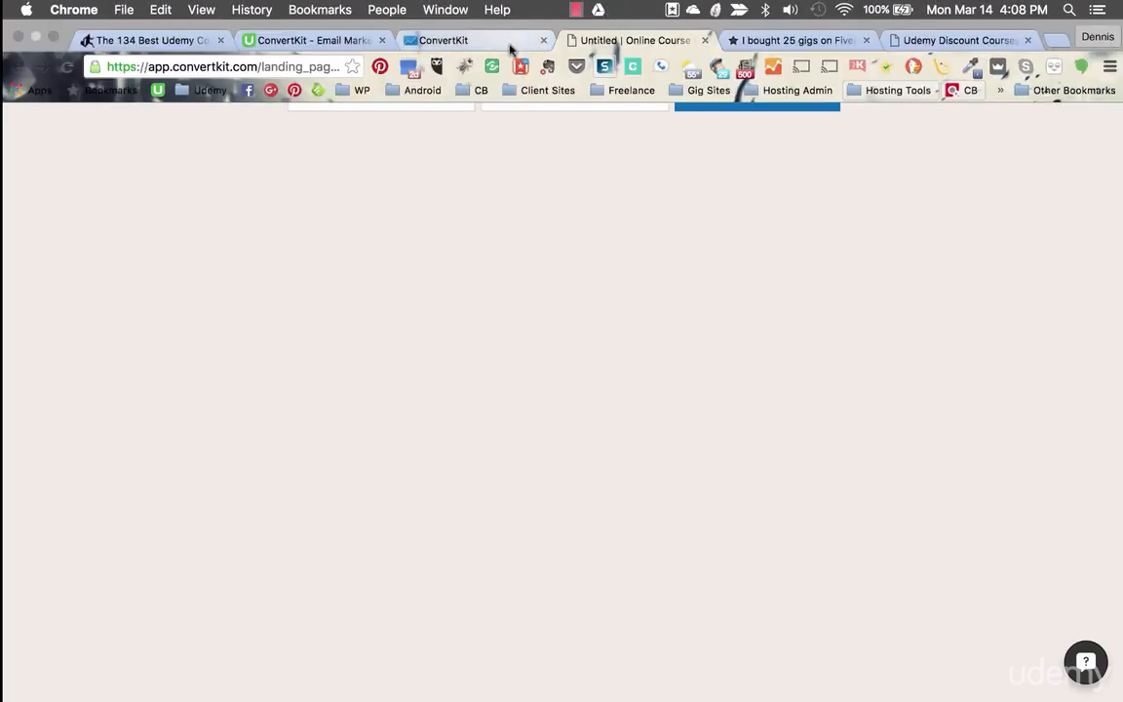
{"action": "left_click", "coordinate": [463, 42]}
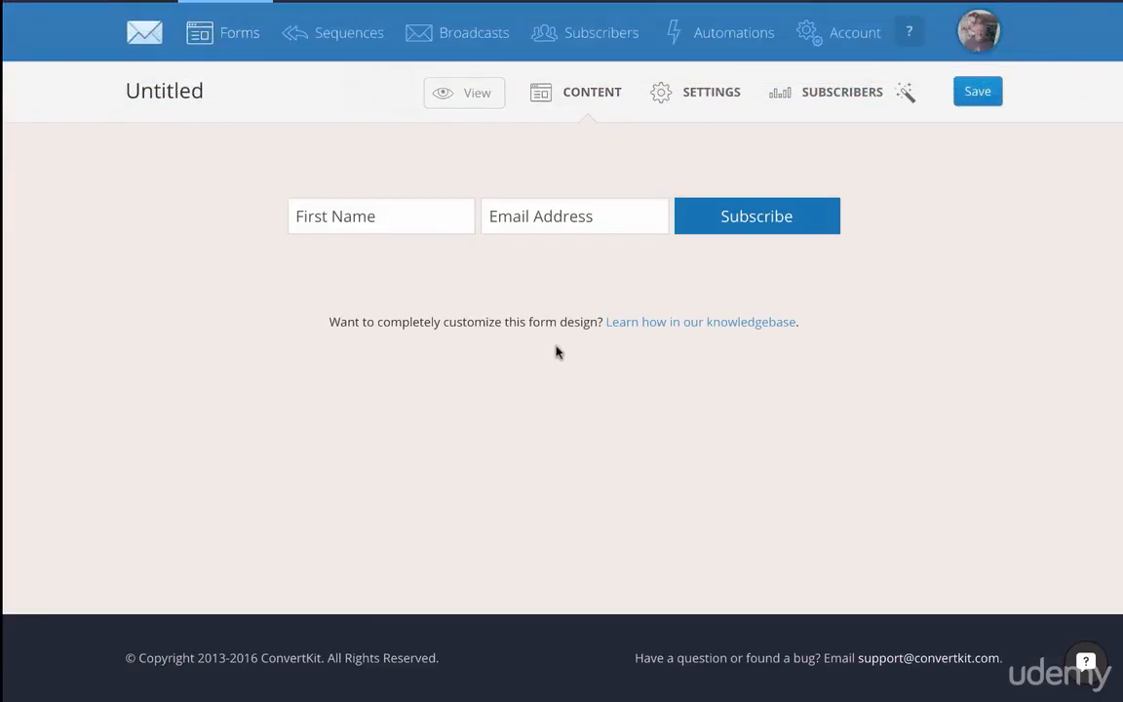
Step: In the form's main settings, set the landing page name to "Convert Kit Udemy Course"
{"action": "left_click", "coordinate": [705, 95]}
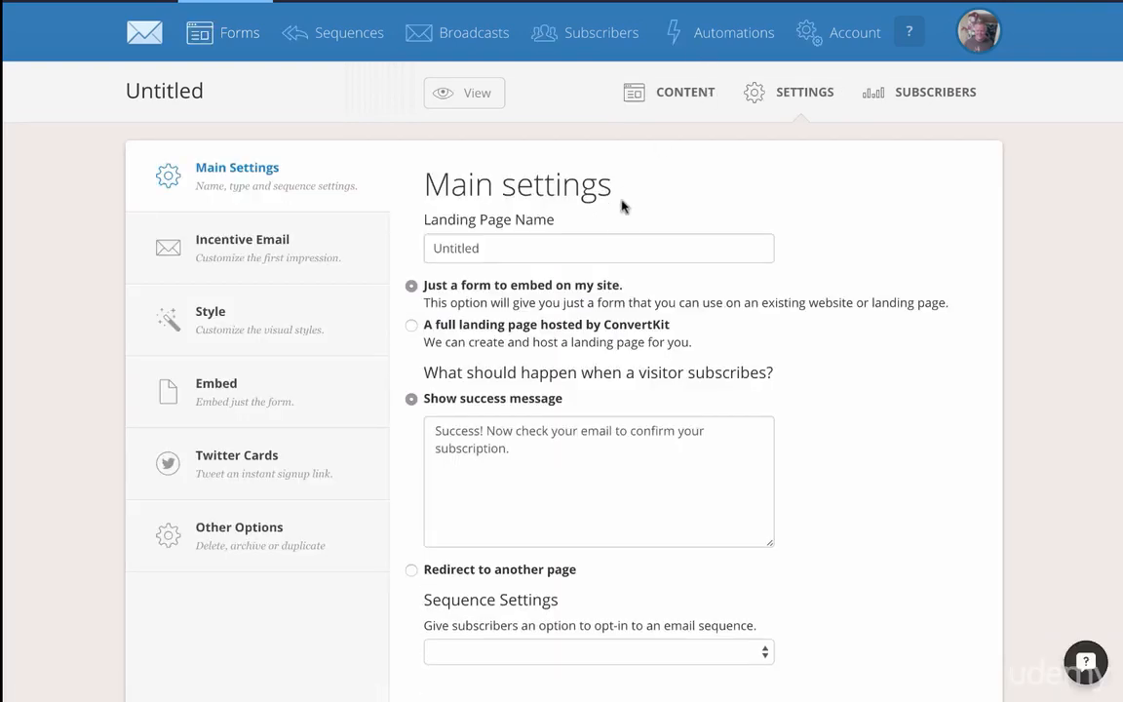
{"action": "left_click", "coordinate": [608, 244]}
{"action": "key", "text": "BackSpace"}
{"action": "key", "text": "BackSpace"}
{"action": "key", "text": "BackSpace"}
{"action": "key", "text": "BackSpace"}
{"action": "key", "text": "BackSpace"}
{"action": "key", "text": "BackSpace"}
{"action": "key", "text": "BackSpace"}
{"action": "key", "text": "BackSpace"}
{"action": "type", "text": "Convert Kit Udem"}
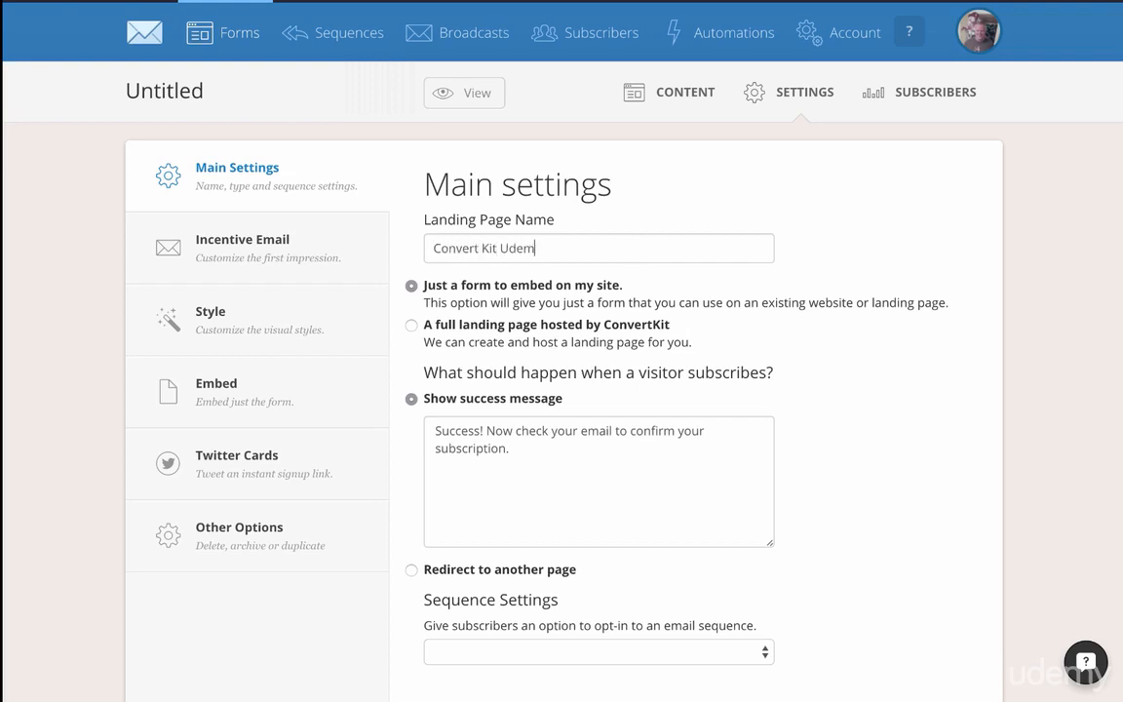
{"action": "type", "text": "y Course"}
Step: Examine the email sequences that subscribers can be offered in the sequence settings, without choosing one
{"action": "scroll", "coordinate": [623, 410], "scroll_direction": "down", "scroll_amount": 1}
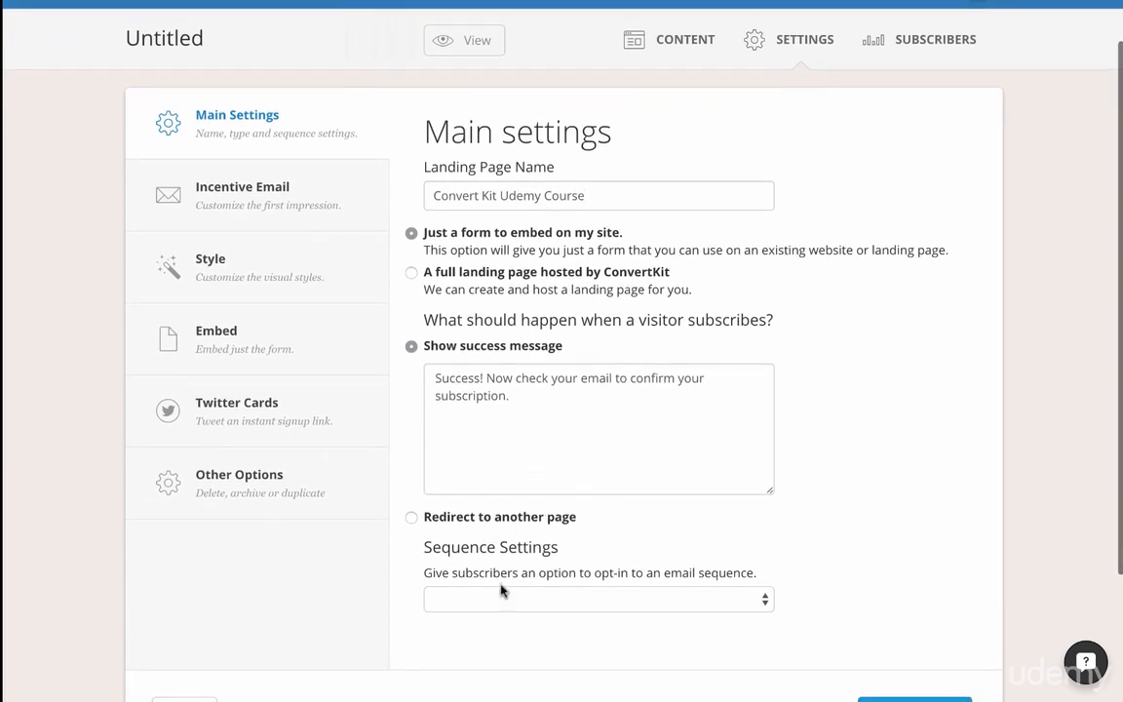
{"action": "left_click", "coordinate": [724, 598]}
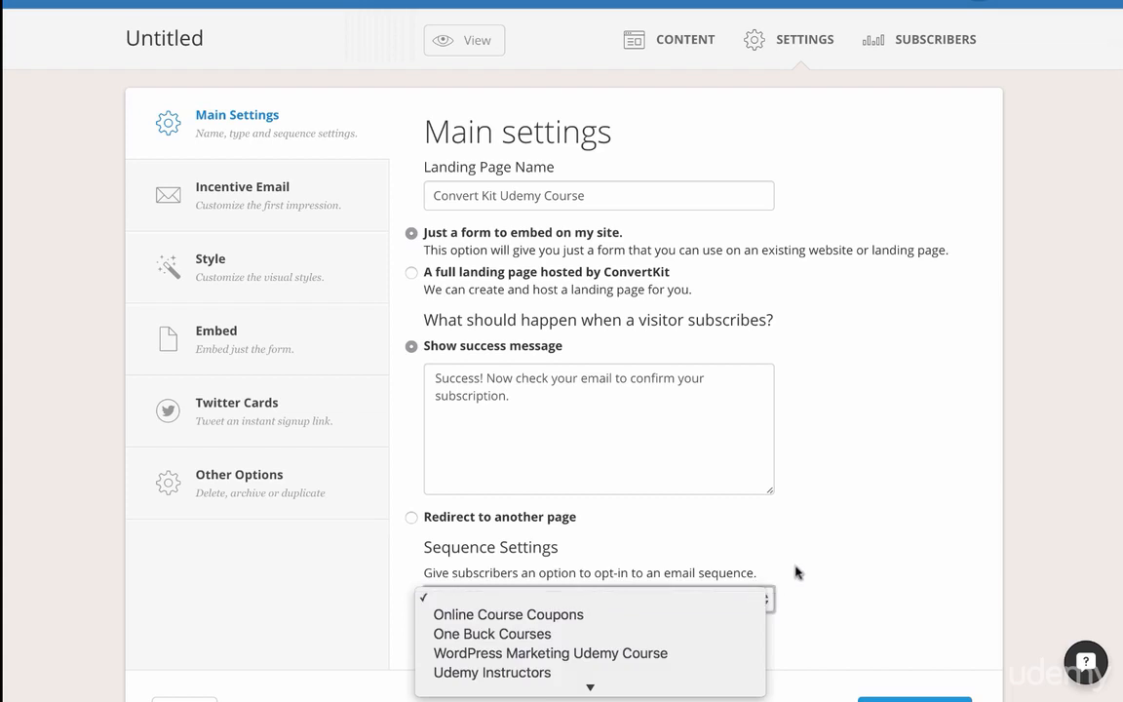
{"action": "left_click", "coordinate": [818, 558]}
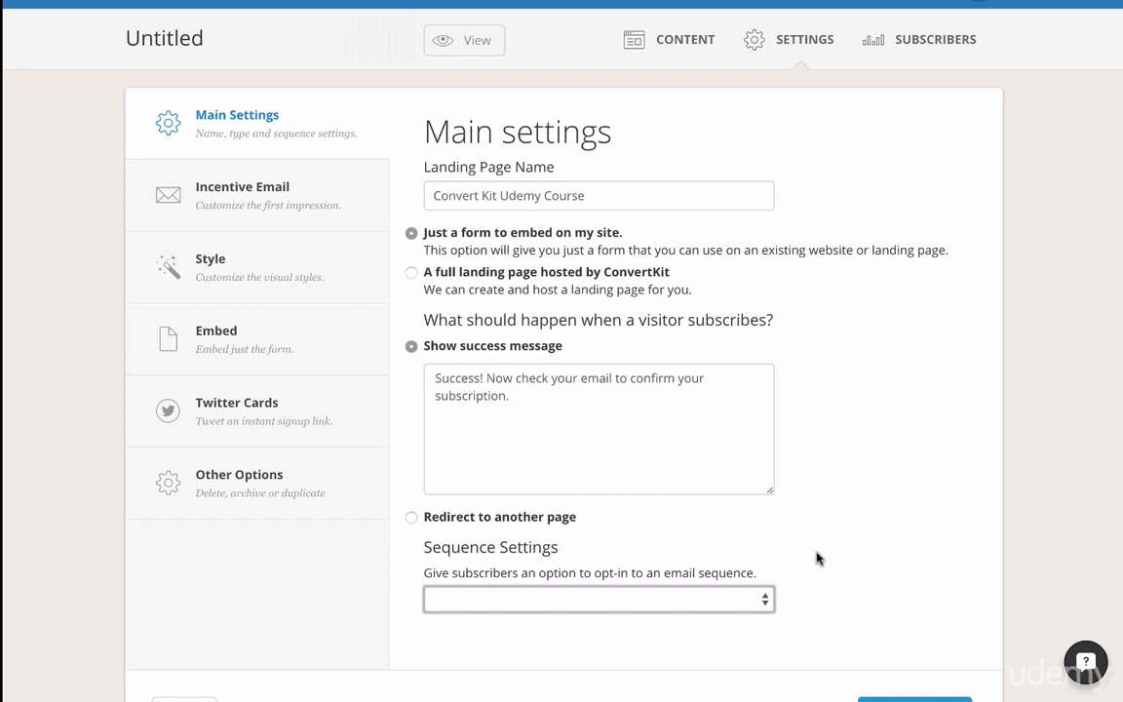
{"action": "left_click", "coordinate": [766, 599]}
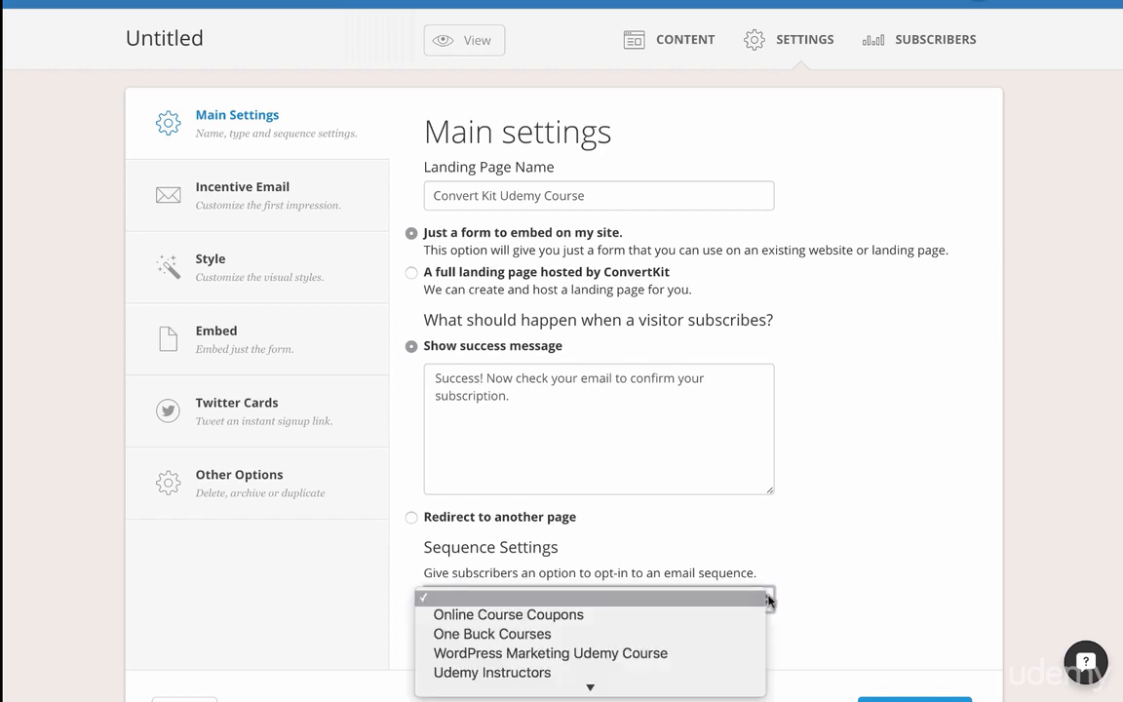
{"action": "left_click", "coordinate": [840, 600]}
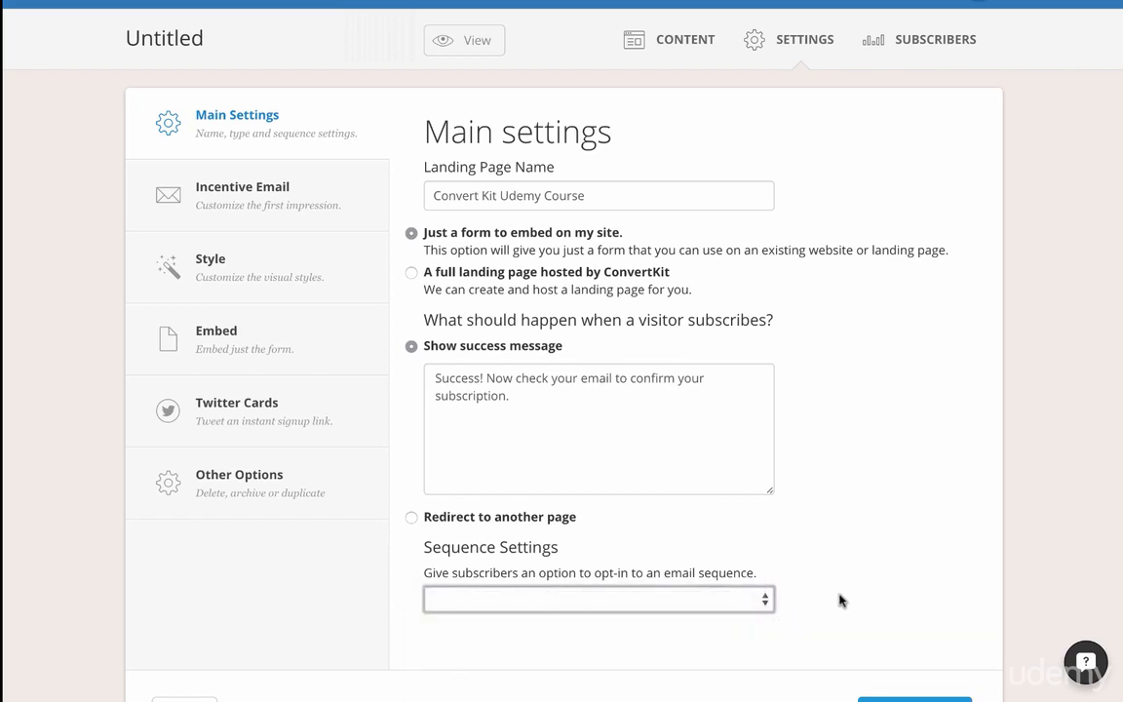
Step: Review the form's incentive email, style, embed code, Twitter card and duplicate, archive and delete options
{"action": "left_click", "coordinate": [330, 197]}
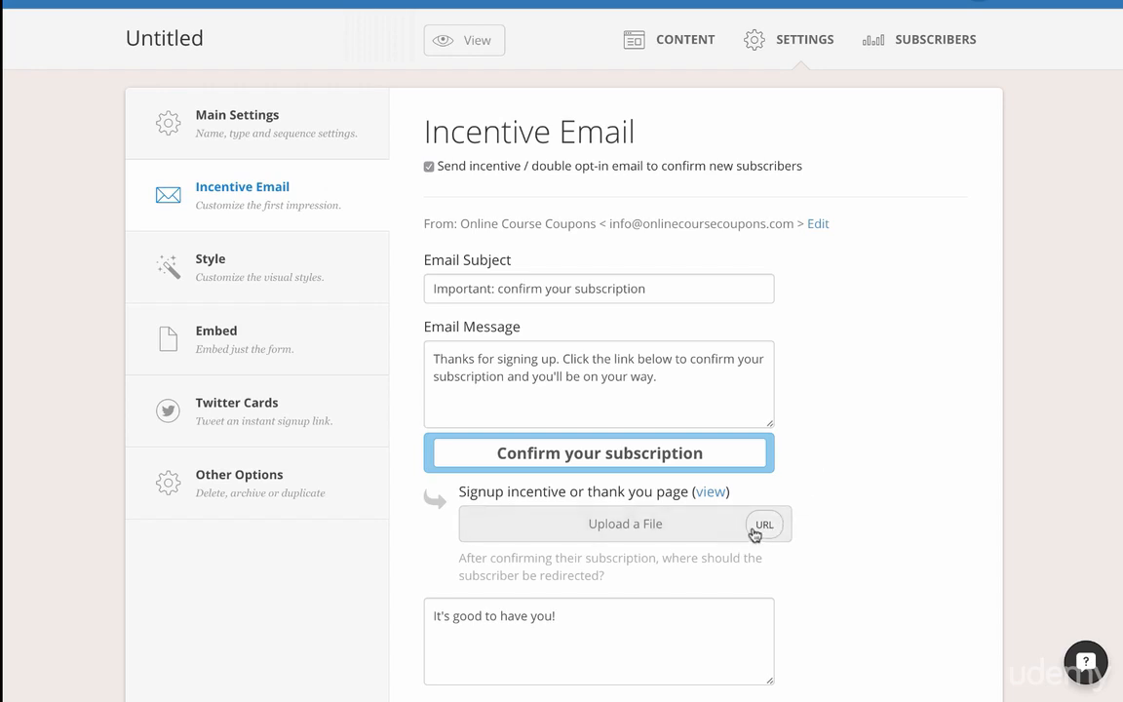
{"action": "scroll", "coordinate": [755, 532], "scroll_direction": "down", "scroll_amount": 1}
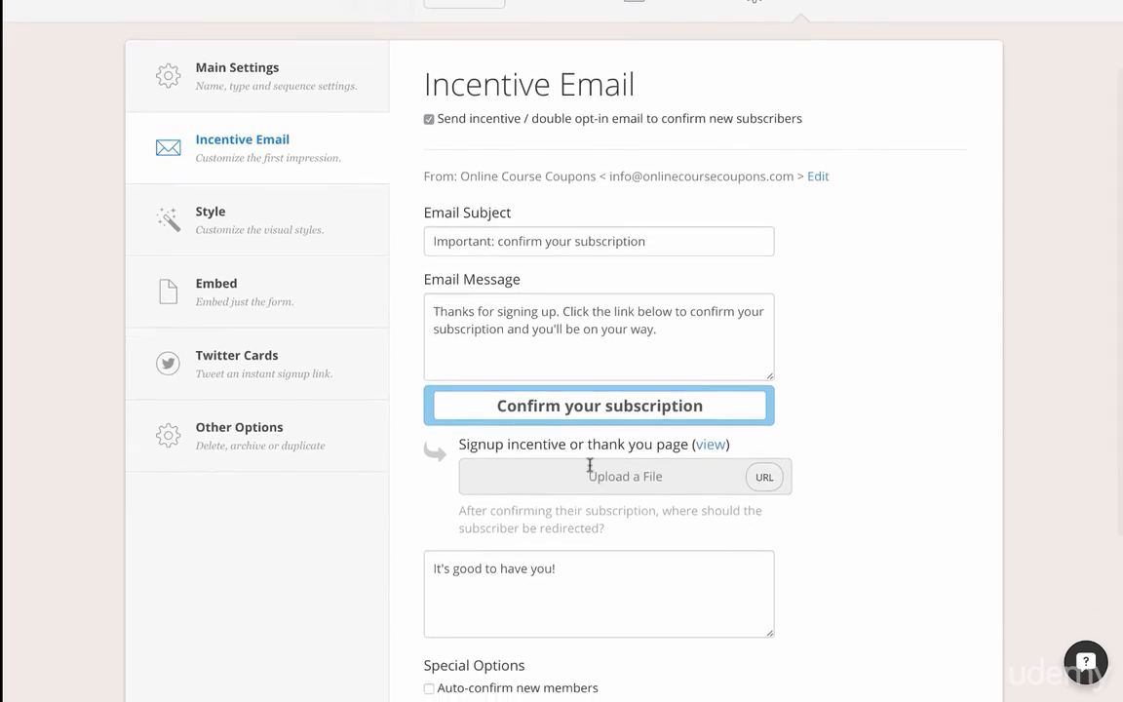
{"action": "left_click", "coordinate": [313, 218]}
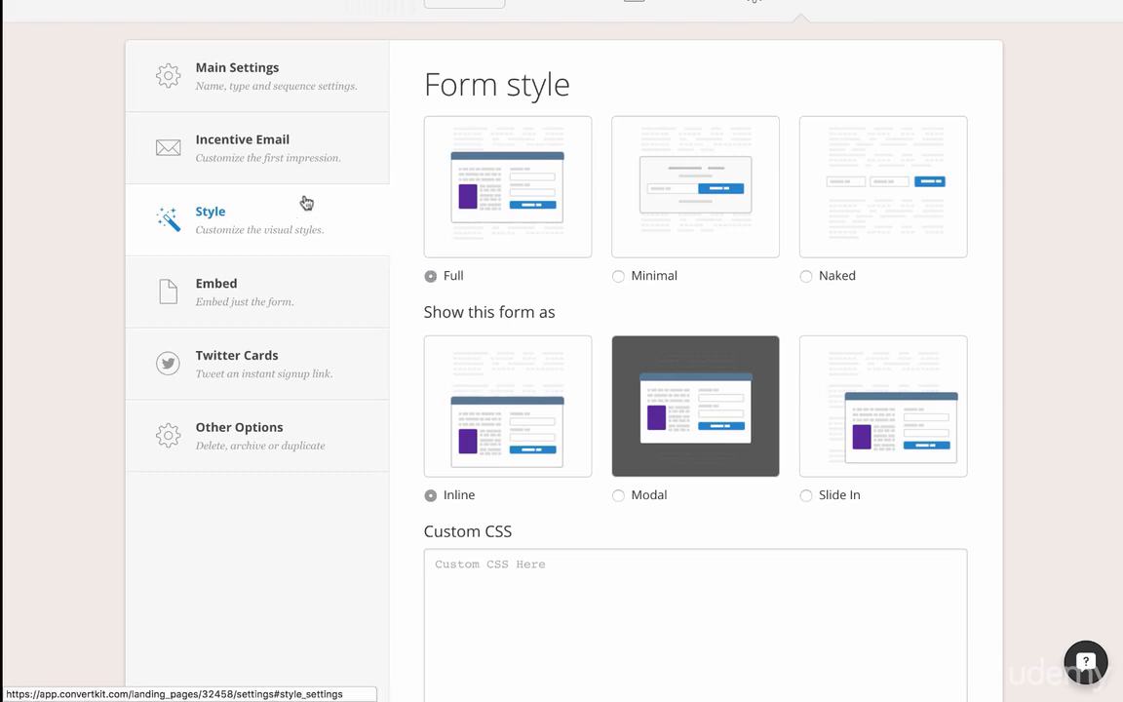
{"action": "left_click", "coordinate": [319, 308]}
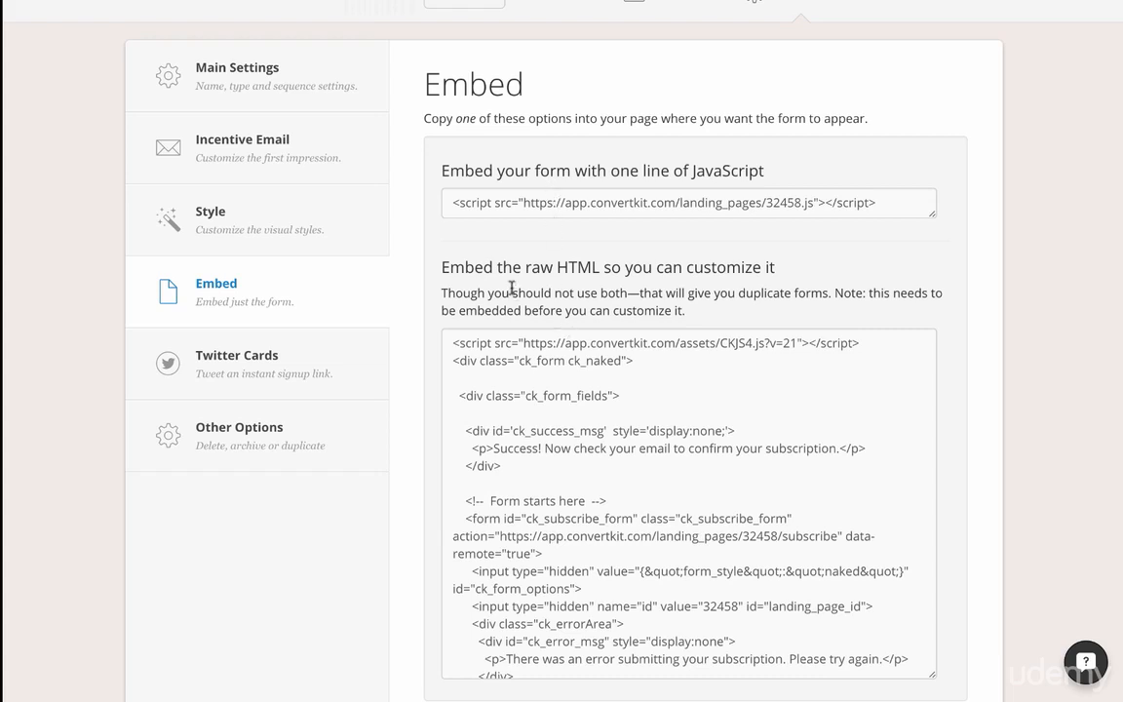
{"action": "left_click", "coordinate": [333, 366]}
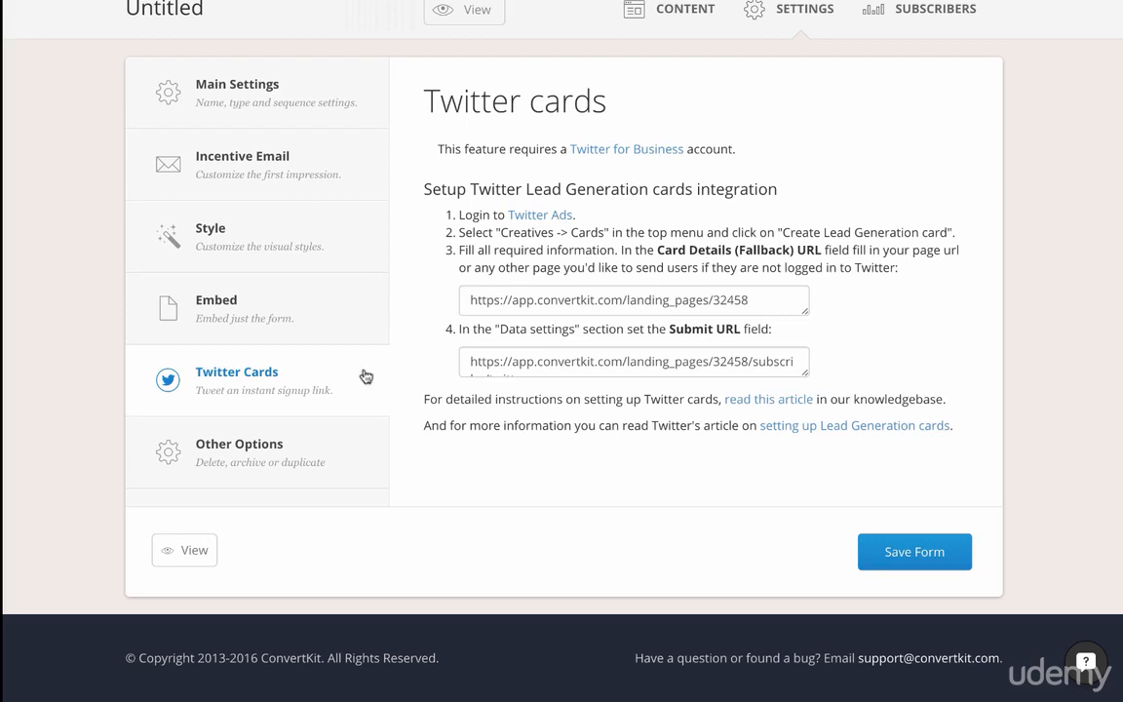
{"action": "left_click", "coordinate": [260, 491]}
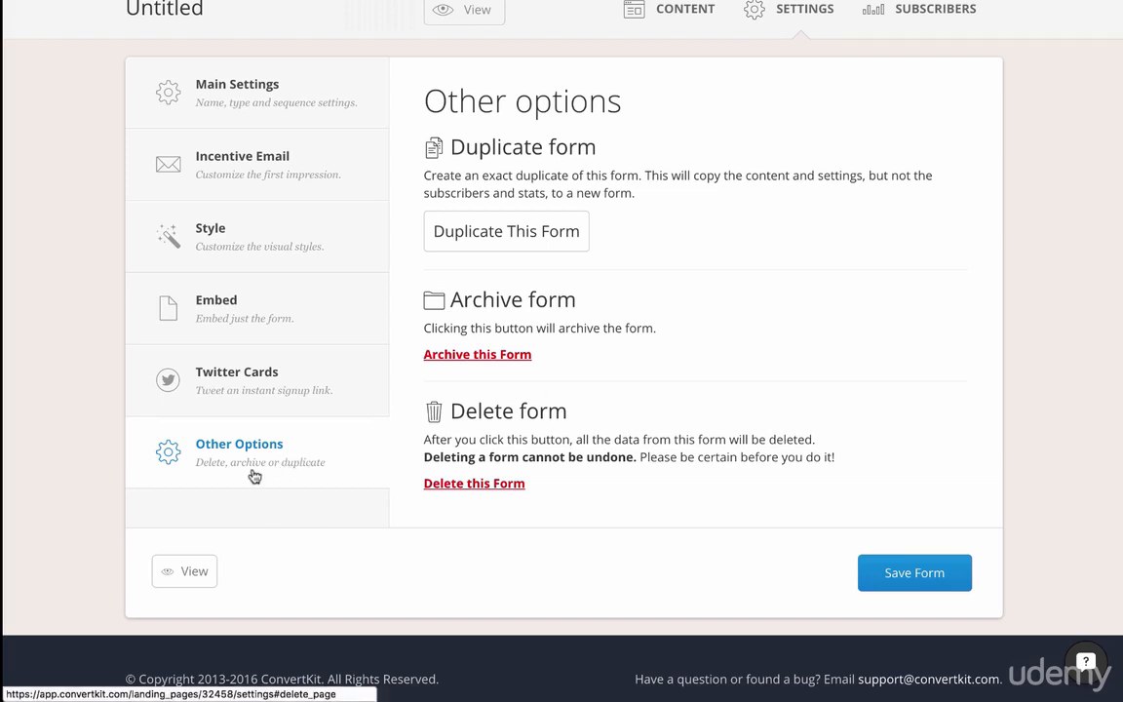
{"action": "scroll", "coordinate": [298, 429], "scroll_direction": "up", "scroll_amount": 1}
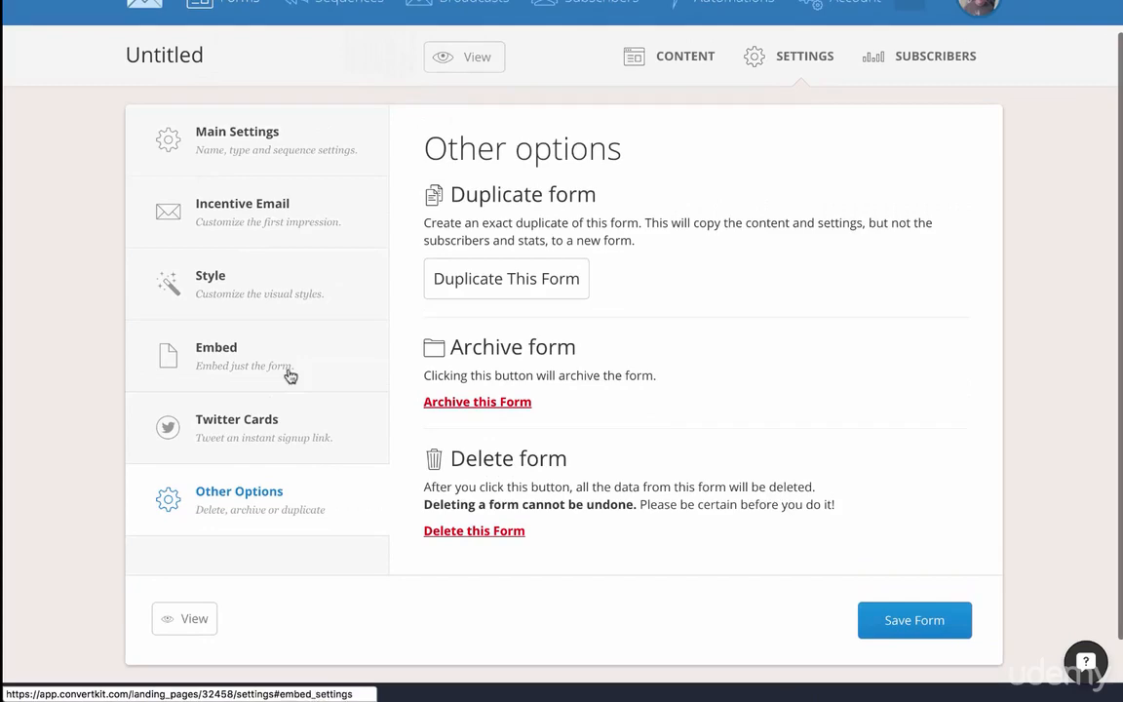
Step: Return to the form's main settings and save the form
{"action": "left_click", "coordinate": [272, 152]}
{"action": "scroll", "coordinate": [291, 562], "scroll_direction": "down", "scroll_amount": 3}
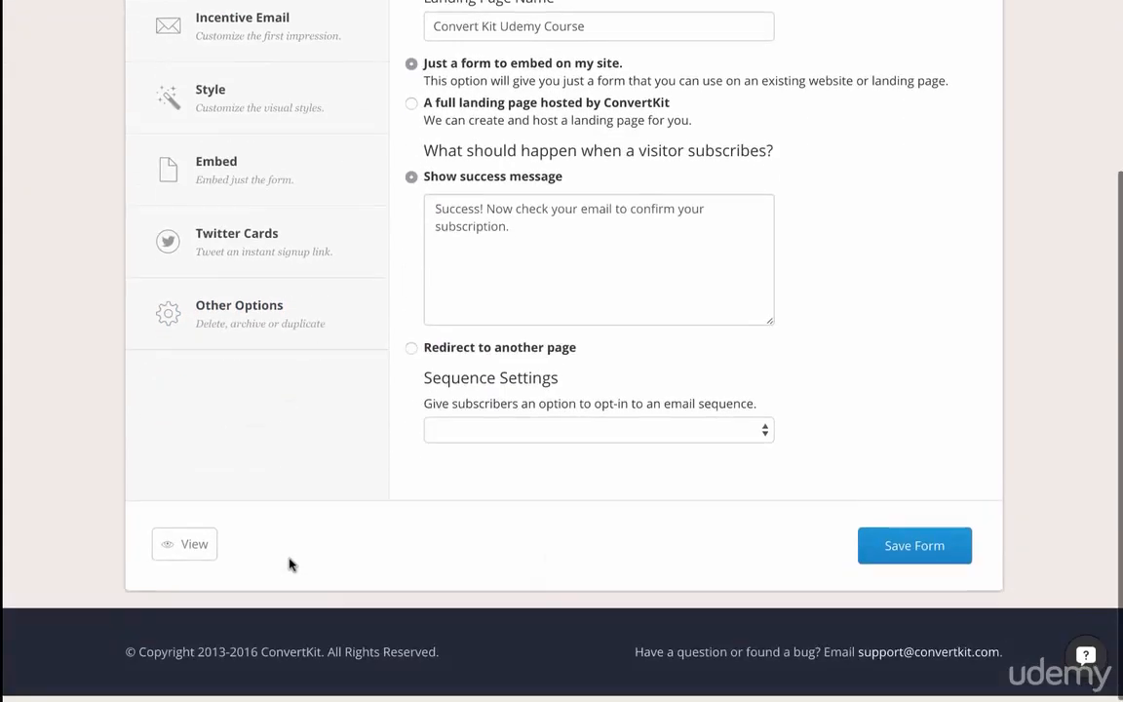
{"action": "scroll", "coordinate": [282, 517], "scroll_direction": "up", "scroll_amount": 3}
{"action": "mouse_move", "coordinate": [887, 679]}
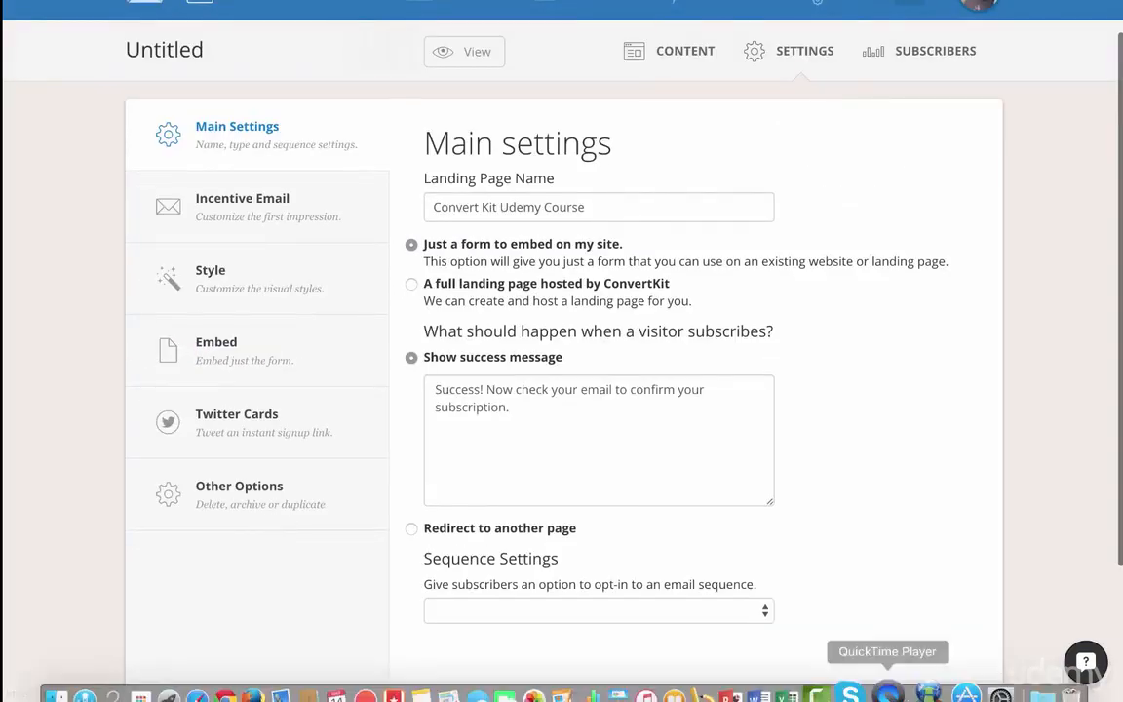
{"action": "scroll", "coordinate": [944, 646], "scroll_direction": "down", "scroll_amount": 3}
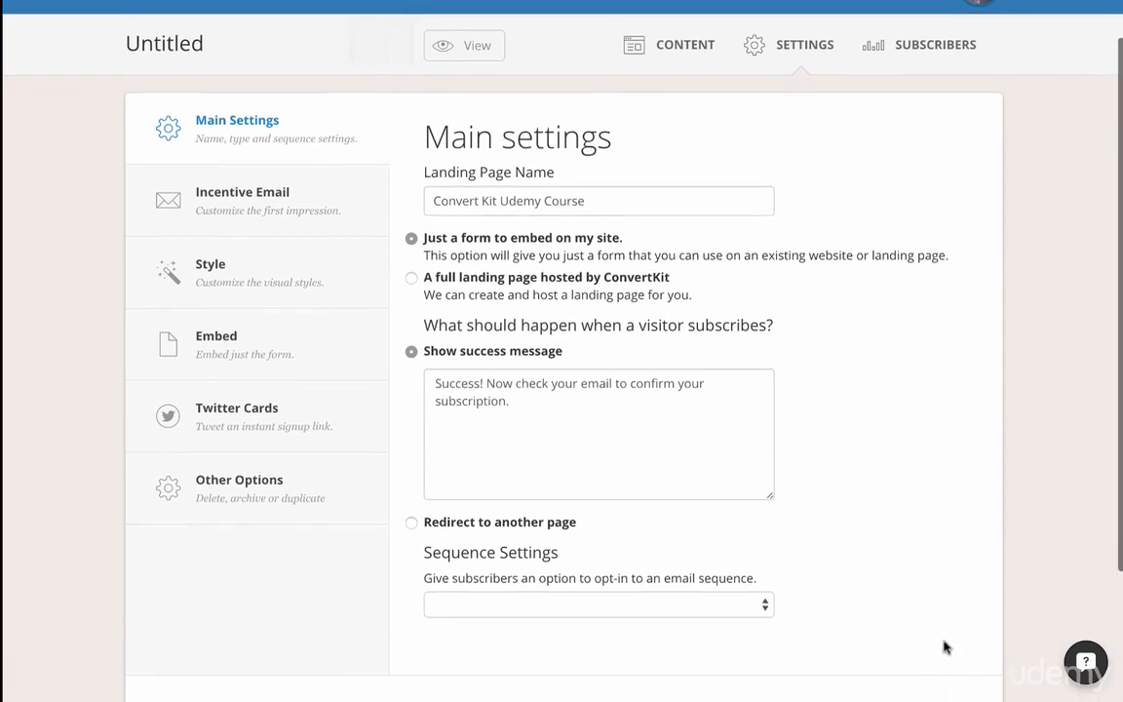
{"action": "left_click", "coordinate": [925, 556]}
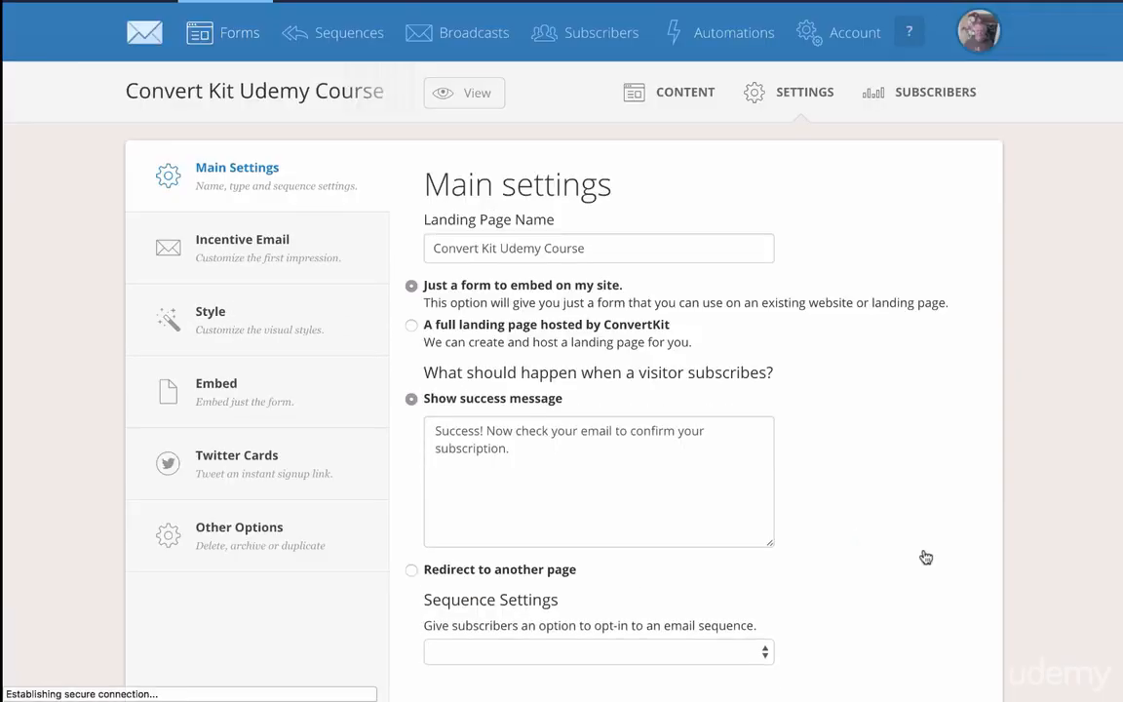
Step: Preview the saved Convert Kit Udemy Course form, and return to its settings
{"action": "left_click", "coordinate": [474, 97]}
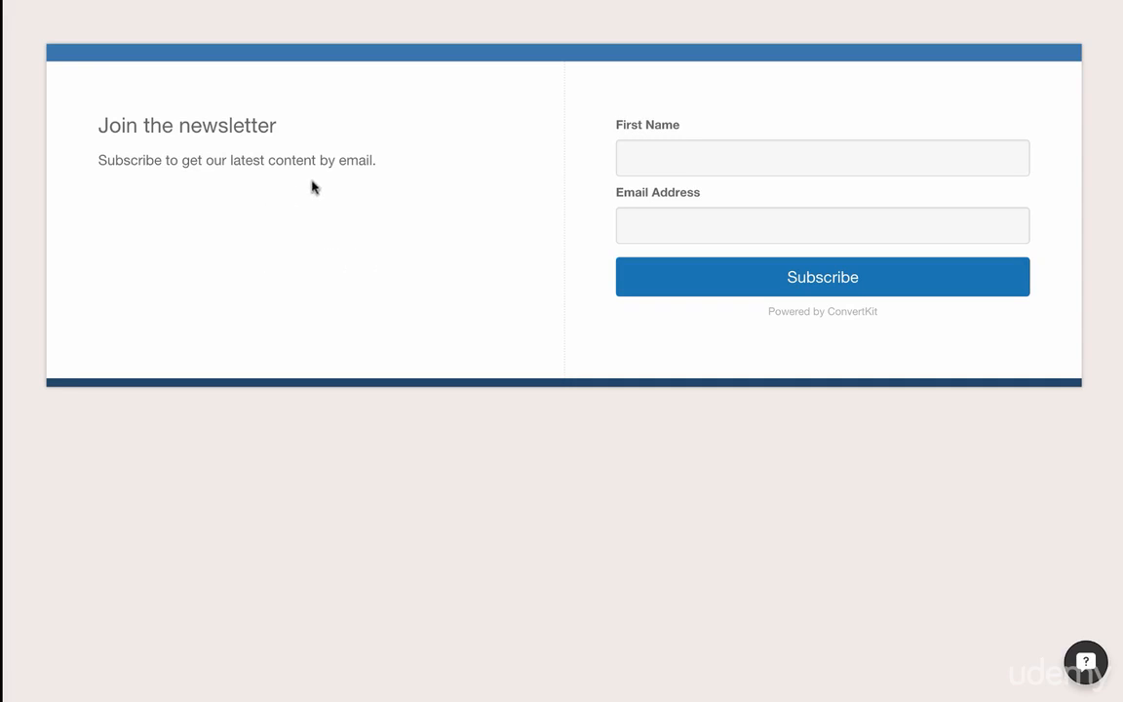
{"action": "mouse_move", "coordinate": [376, 4]}
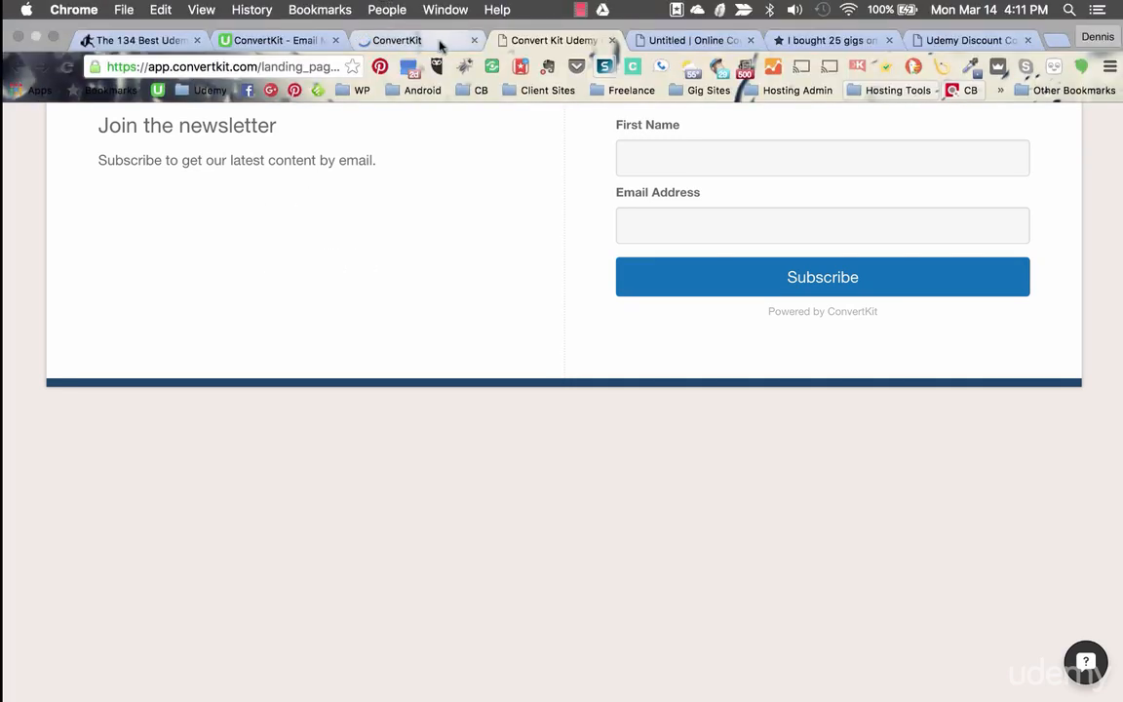
{"action": "left_click", "coordinate": [440, 44]}
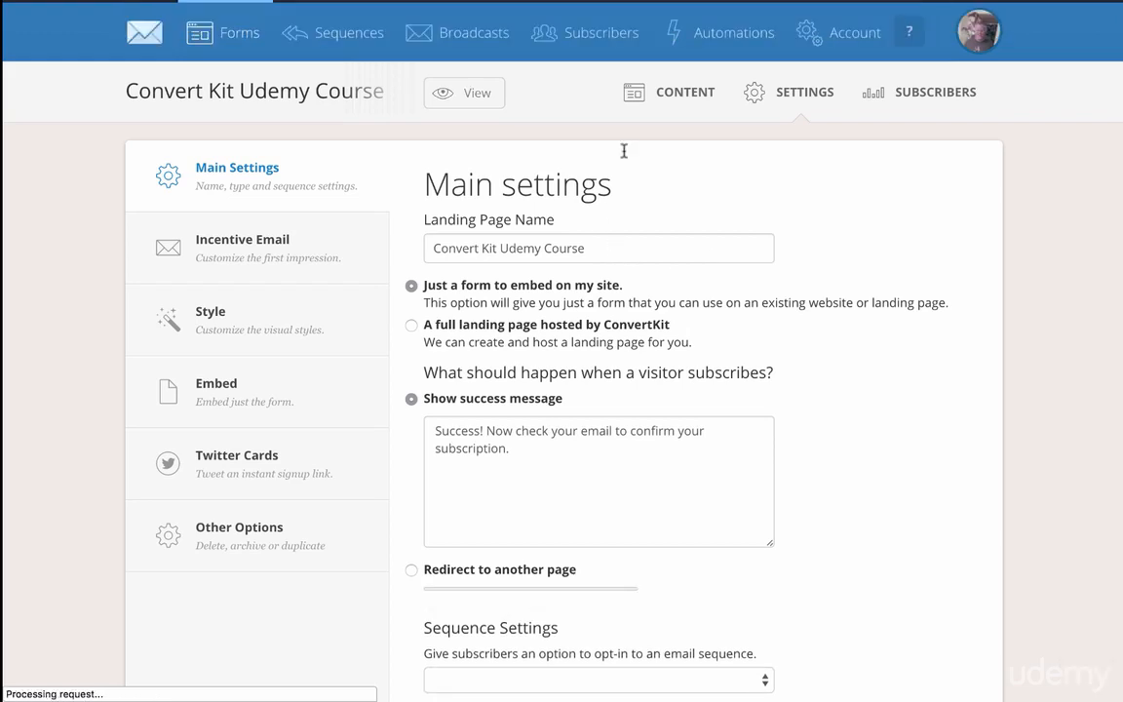
Step: Create a new landing page from the template with a wide headline banner and a signup box beside the description
{"action": "mouse_move", "coordinate": [985, 69]}
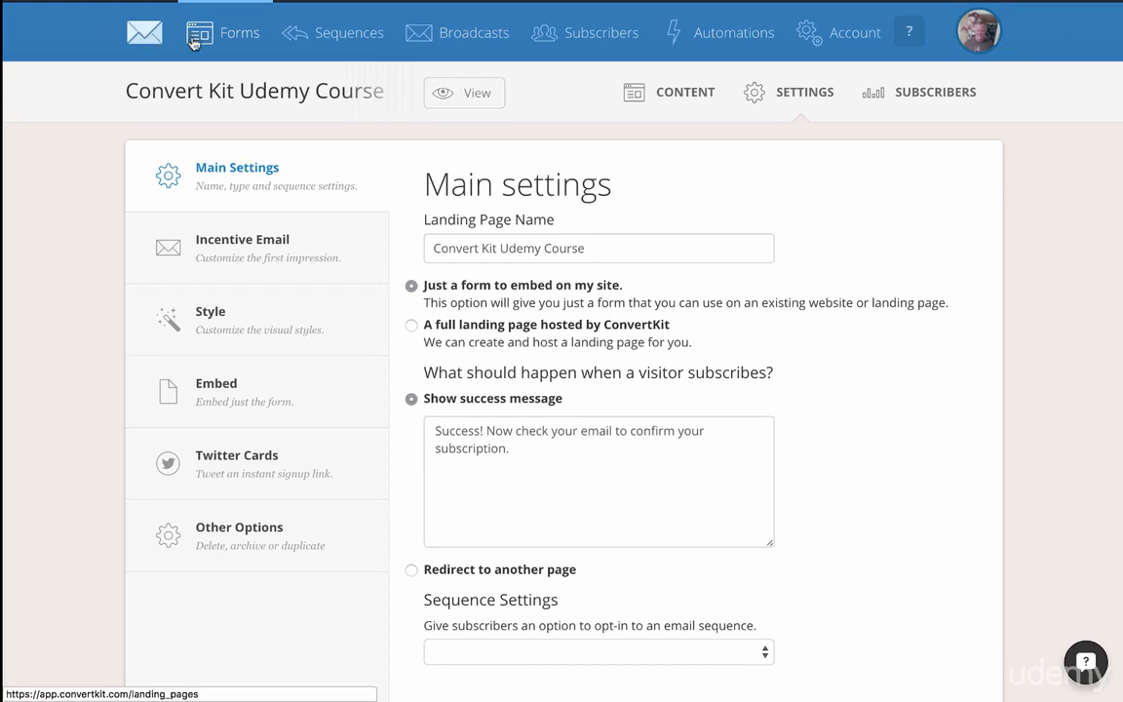
{"action": "left_click", "coordinate": [225, 41]}
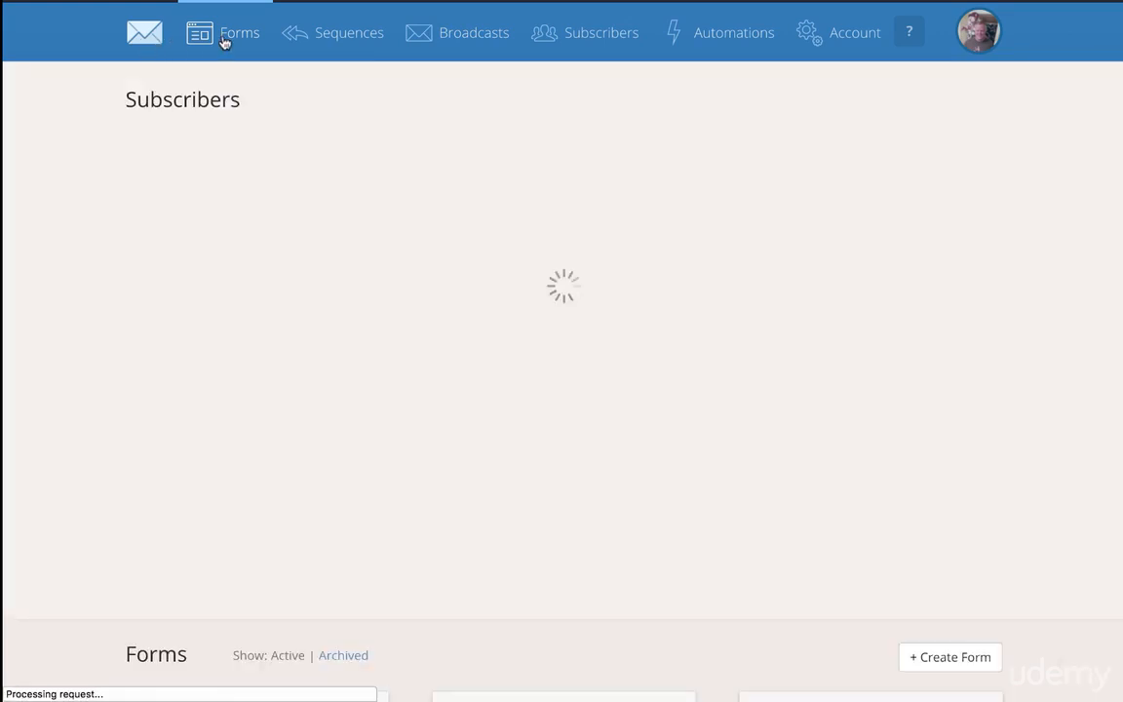
{"action": "left_click", "coordinate": [951, 524]}
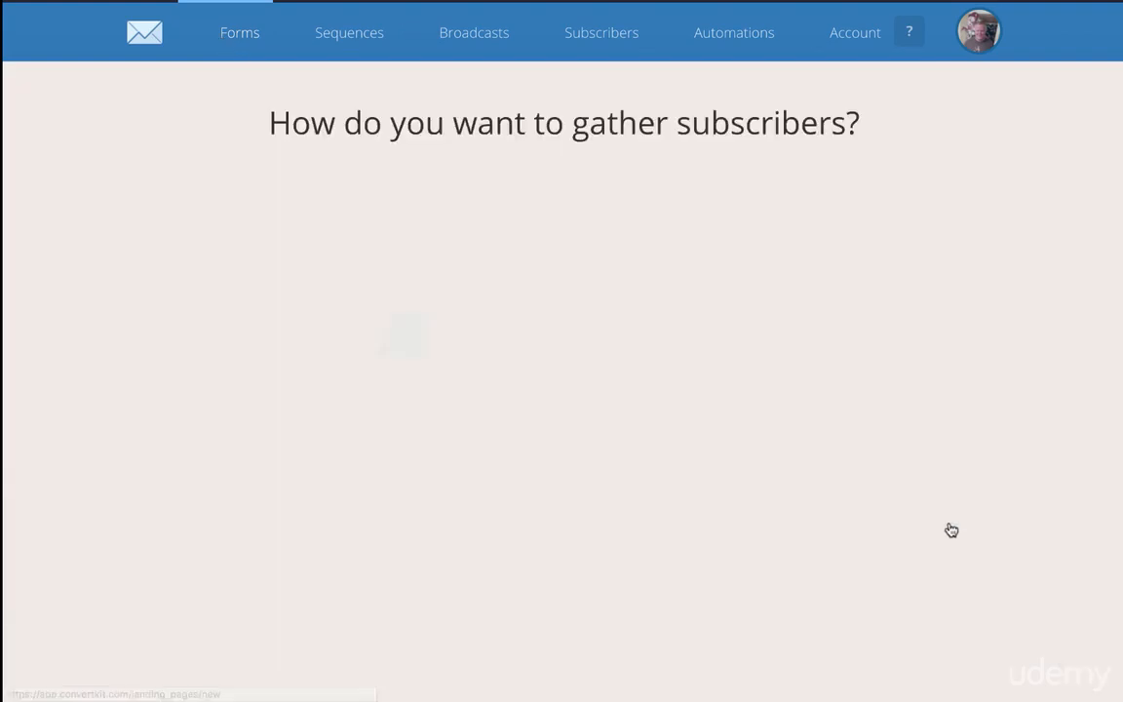
{"action": "left_click", "coordinate": [391, 278]}
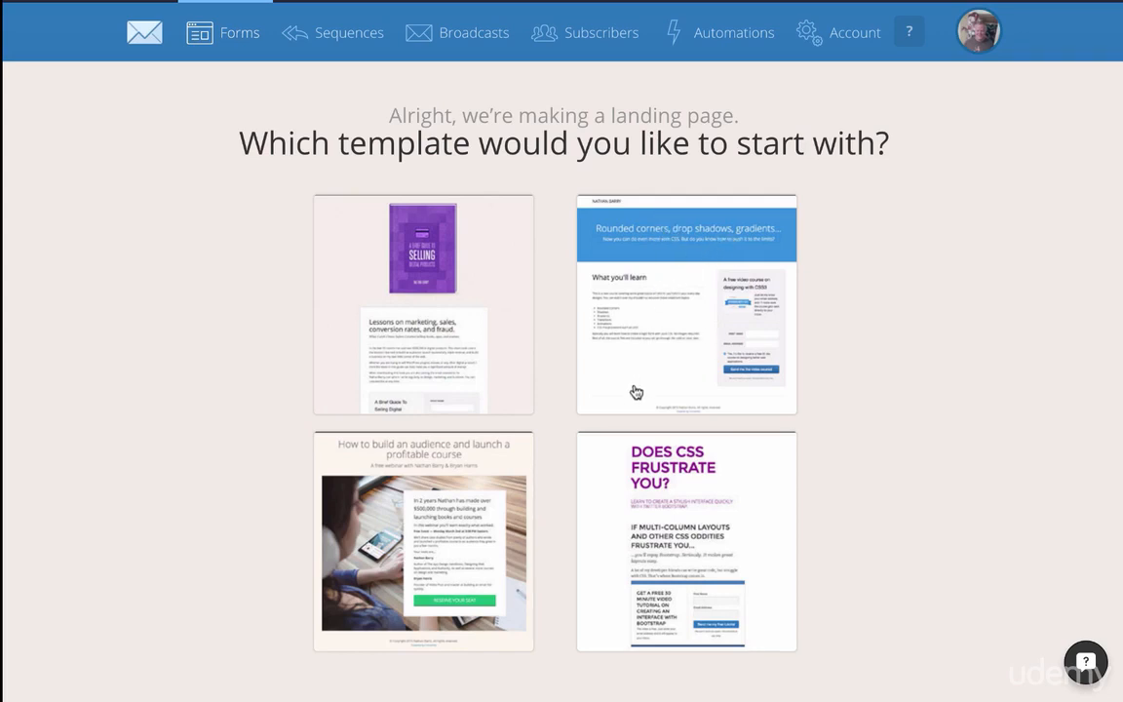
{"action": "left_click", "coordinate": [669, 277]}
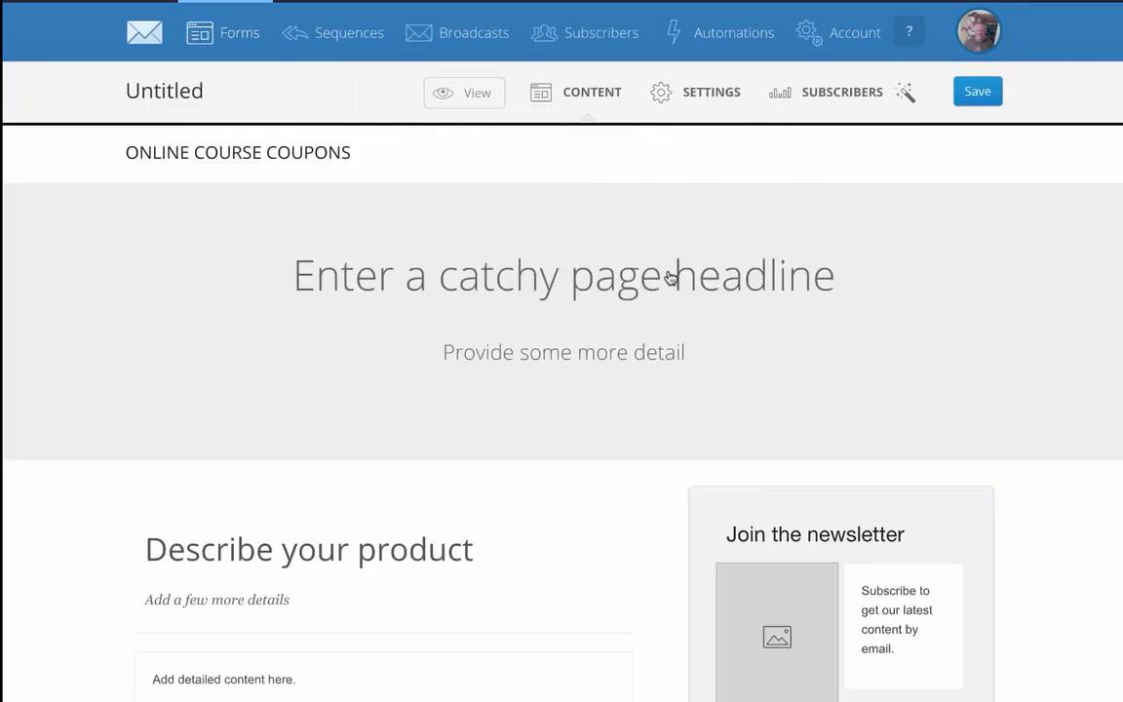
Step: Replace the landing page's placeholder headline with "Convert Kit Course"
{"action": "left_click", "coordinate": [617, 276]}
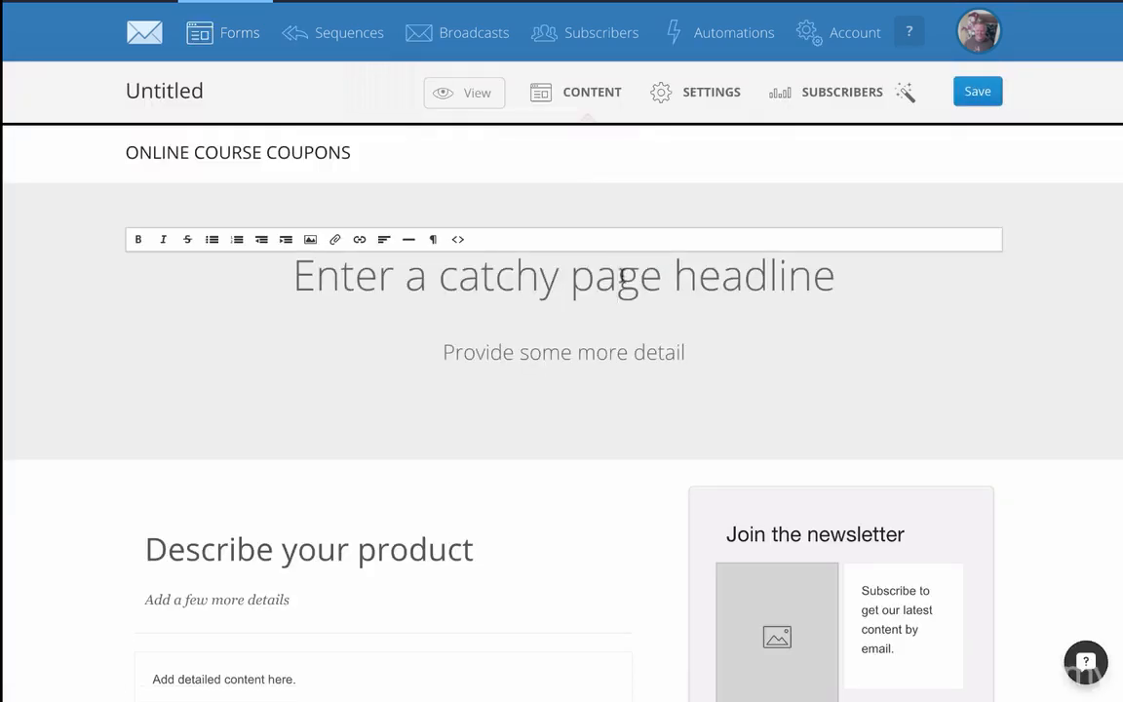
{"action": "triple_click", "coordinate": [622, 277]}
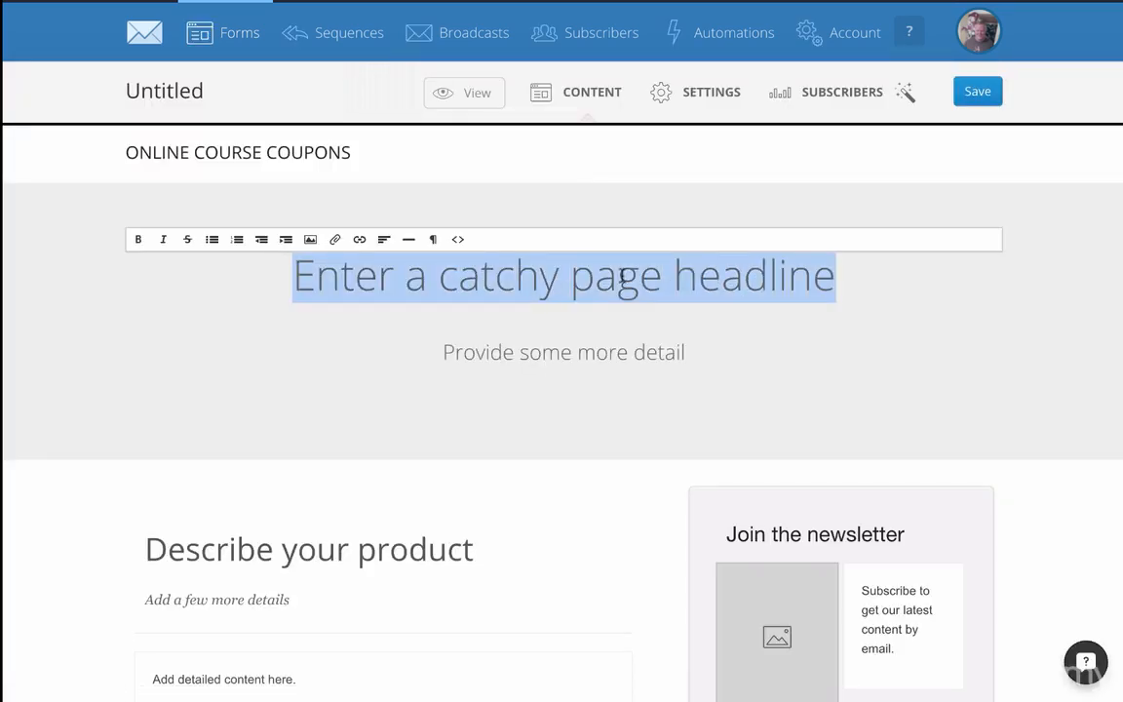
{"action": "type", "text": "C"}
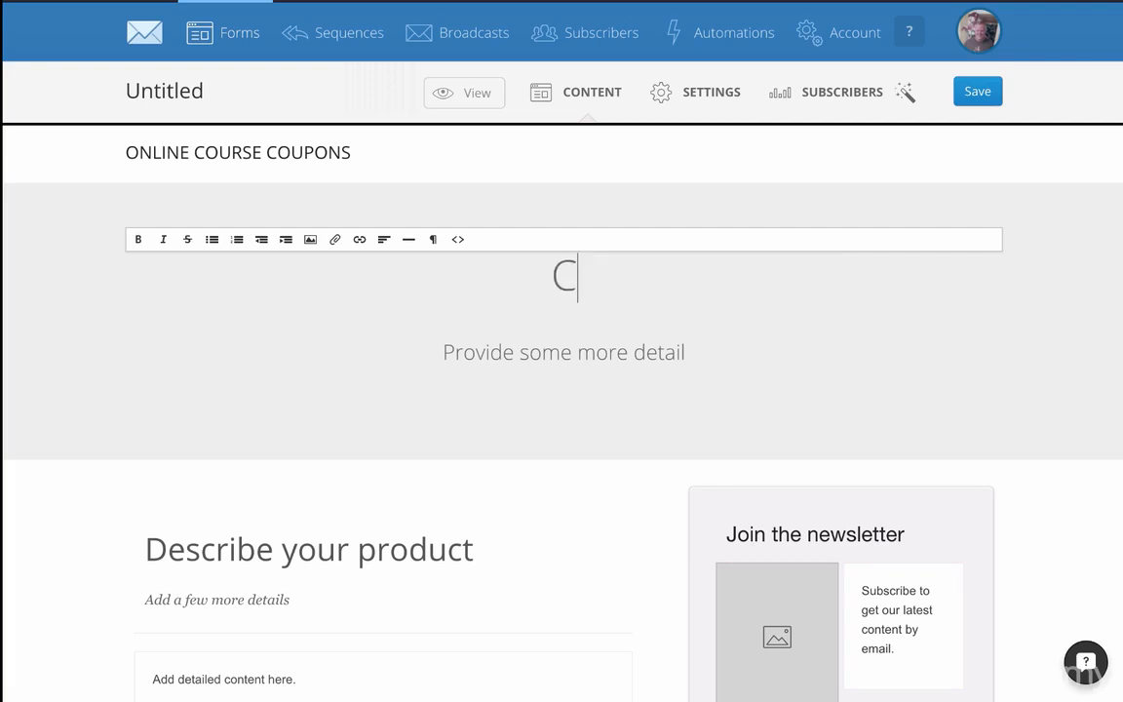
{"action": "type", "text": "onvert Ko"}
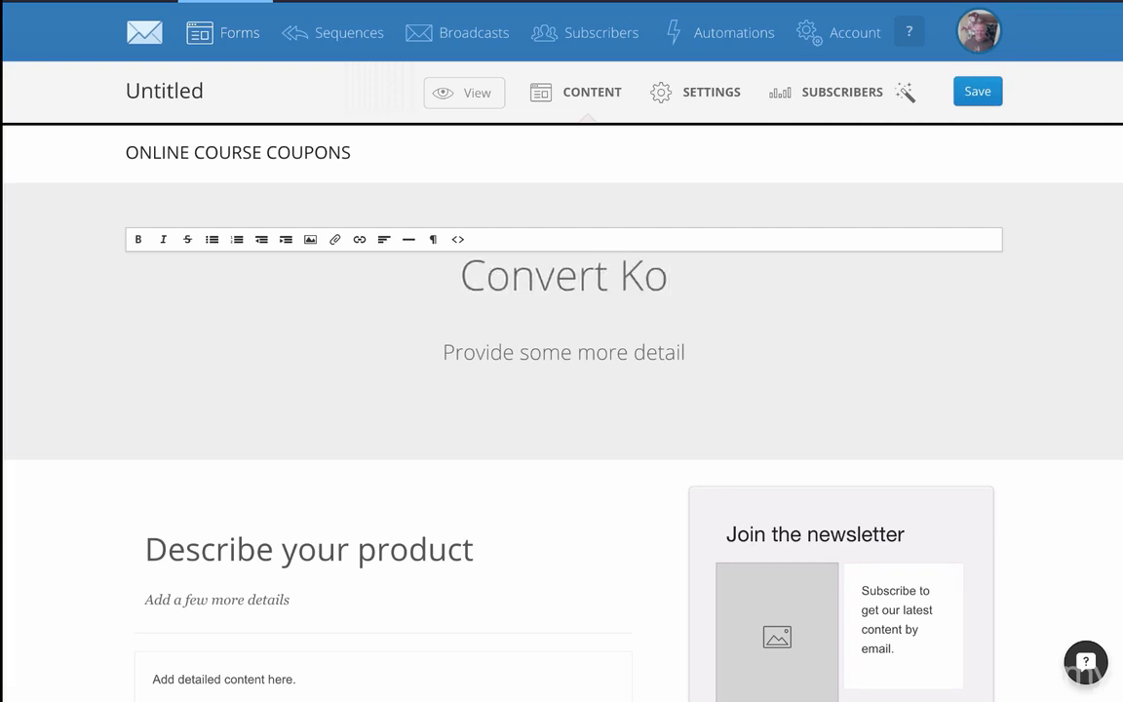
{"action": "key", "text": "BackSpace"}
{"action": "type", "text": "it Course"}
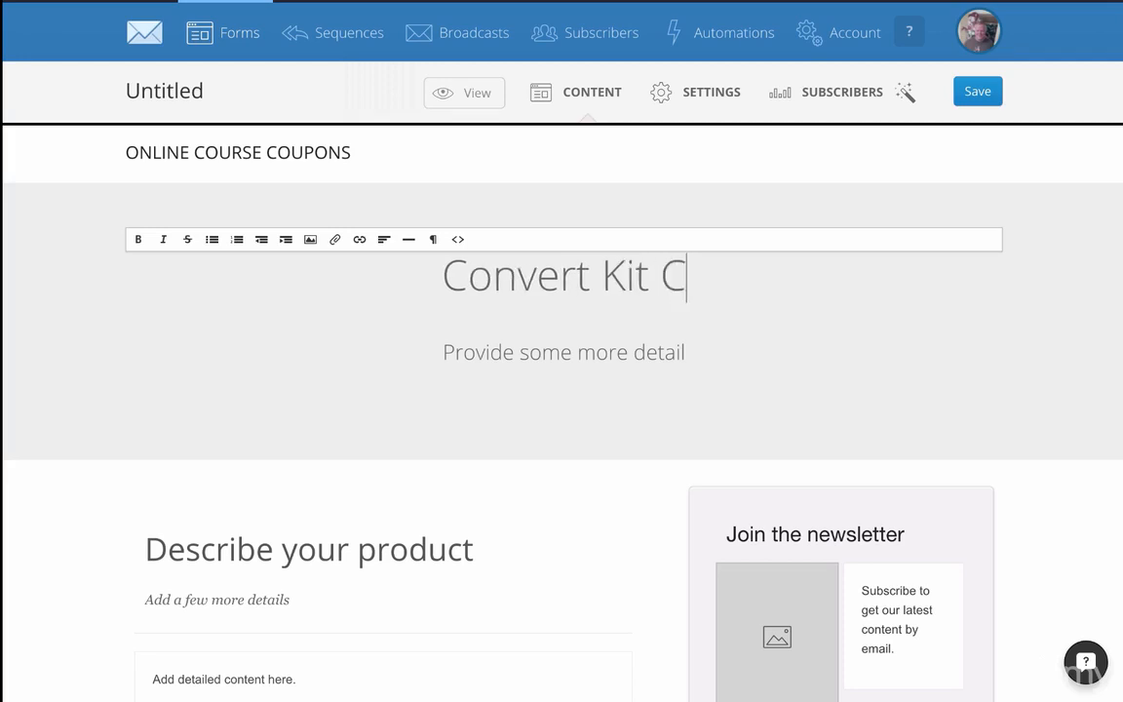
Step: Replace the detail line under the headline with "Enroll on Udemy"
{"action": "triple_click", "coordinate": [619, 343]}
{"action": "type", "text": "ENro"}
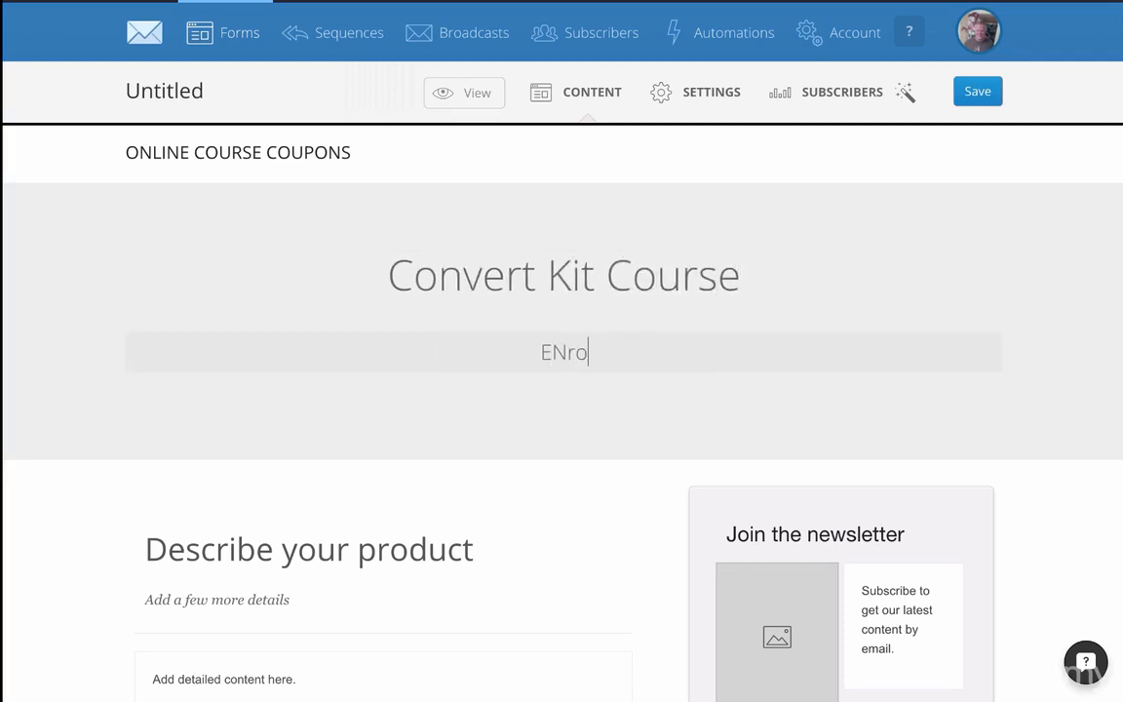
{"action": "key", "text": "BackSpace"}
{"action": "key", "text": "BackSpace"}
{"action": "key", "text": "BackSpace"}
{"action": "type", "text": "nroll on Udemy"}
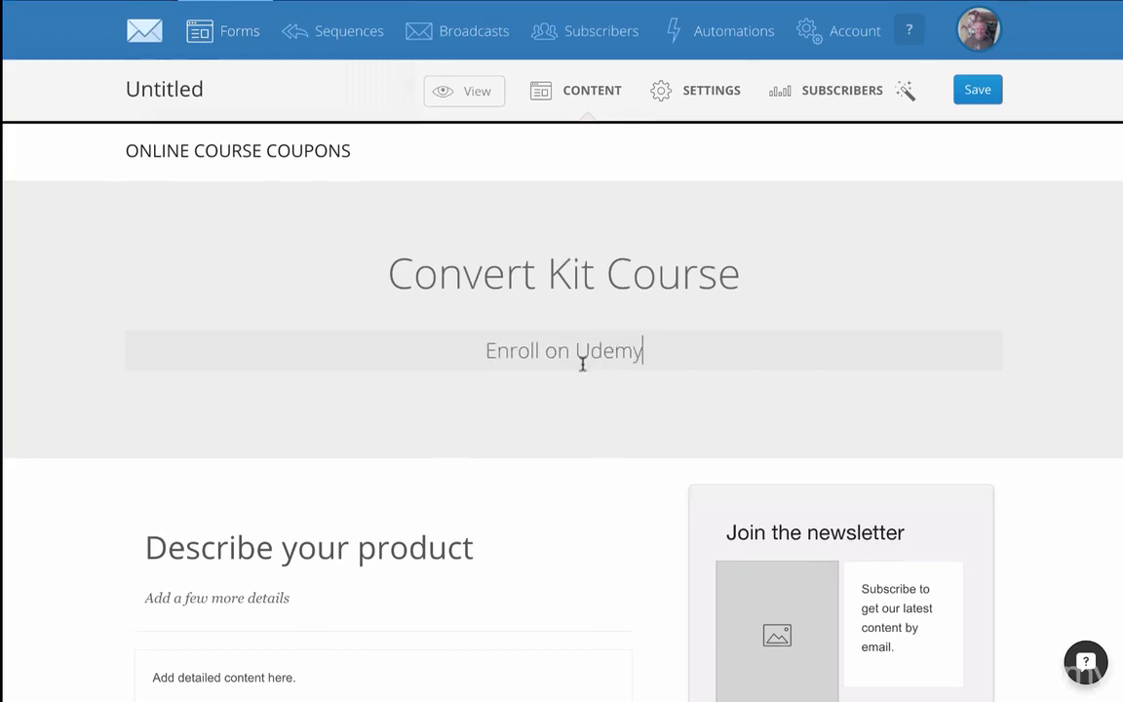
Step: Change the product description heading to "Included In This Course"
{"action": "scroll", "coordinate": [582, 364], "scroll_direction": "down", "scroll_amount": 5}
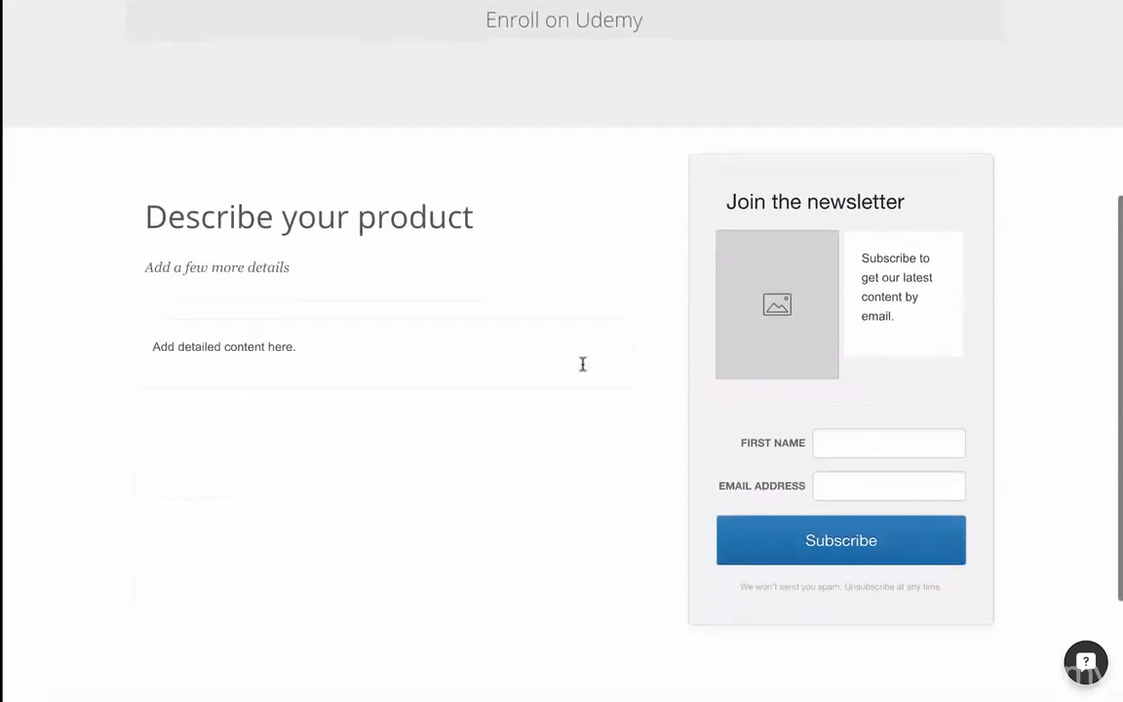
{"action": "triple_click", "coordinate": [394, 136]}
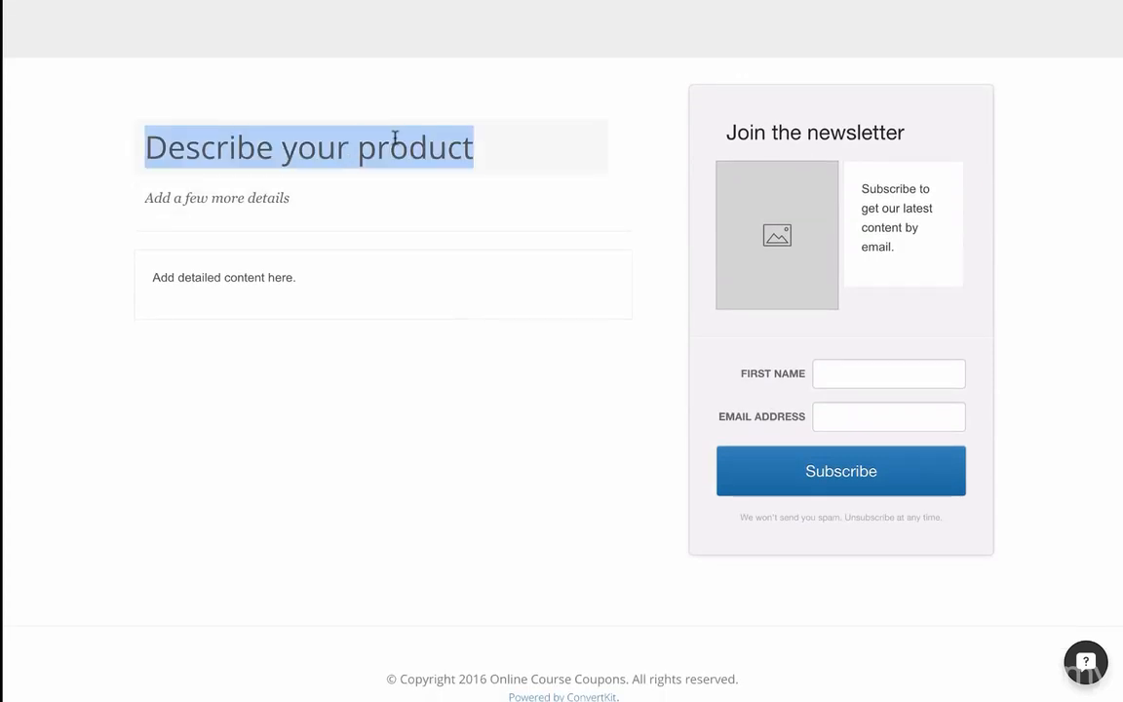
{"action": "type", "text": "Include"}
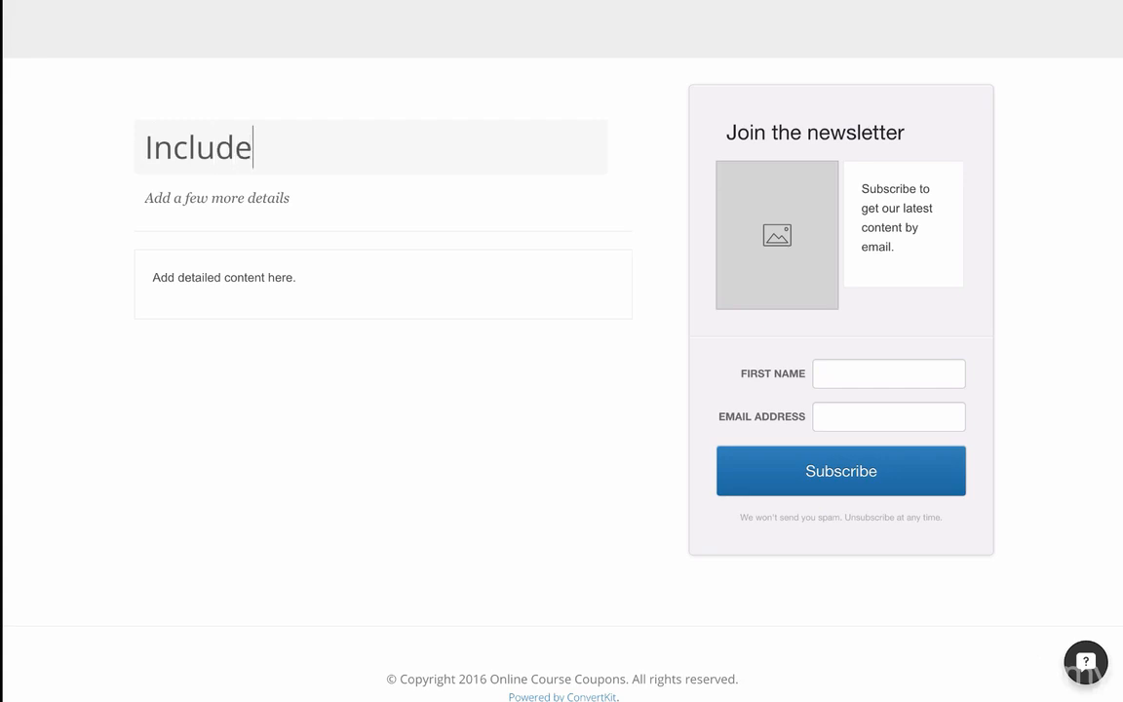
{"action": "type", "text": "d In This"}
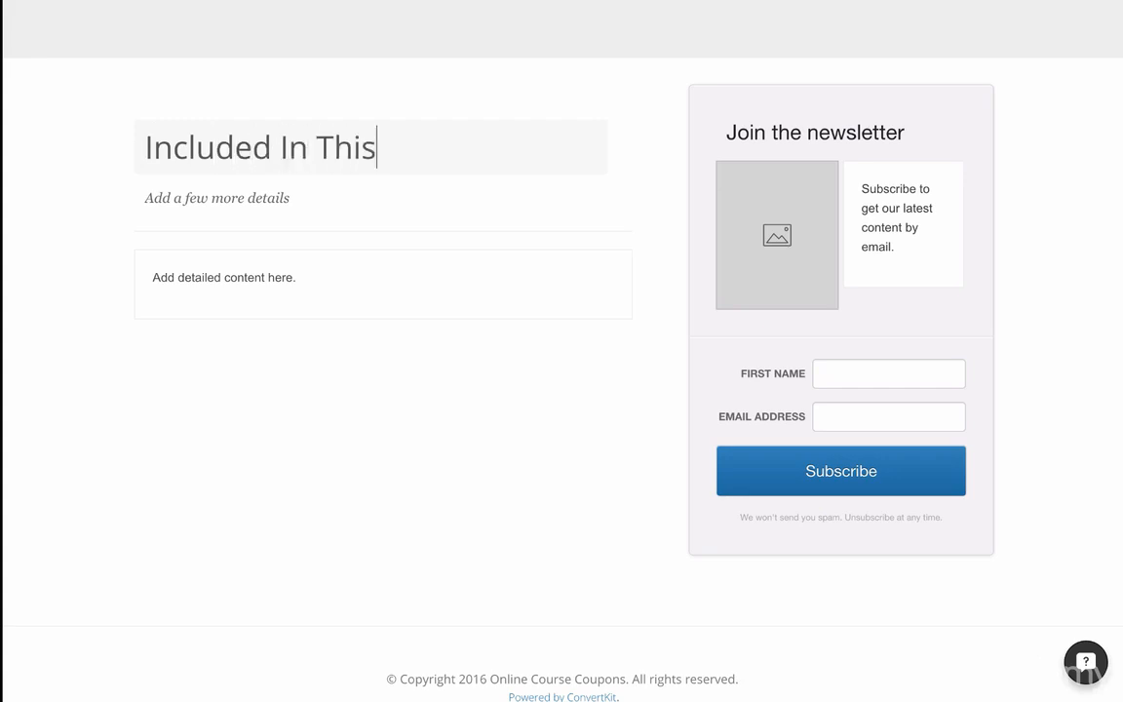
{"action": "type", "text": " Course"}
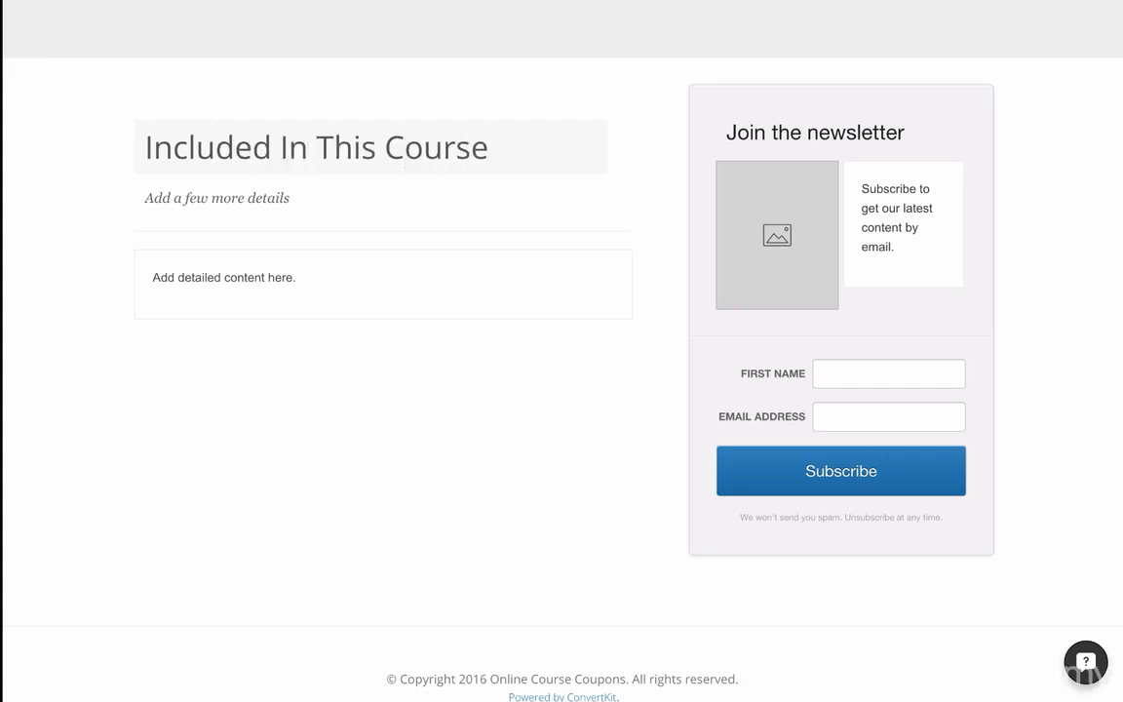
Step: Replace the detailed content placeholder with a bulleted list reading One, Two and Three
{"action": "left_click", "coordinate": [263, 281]}
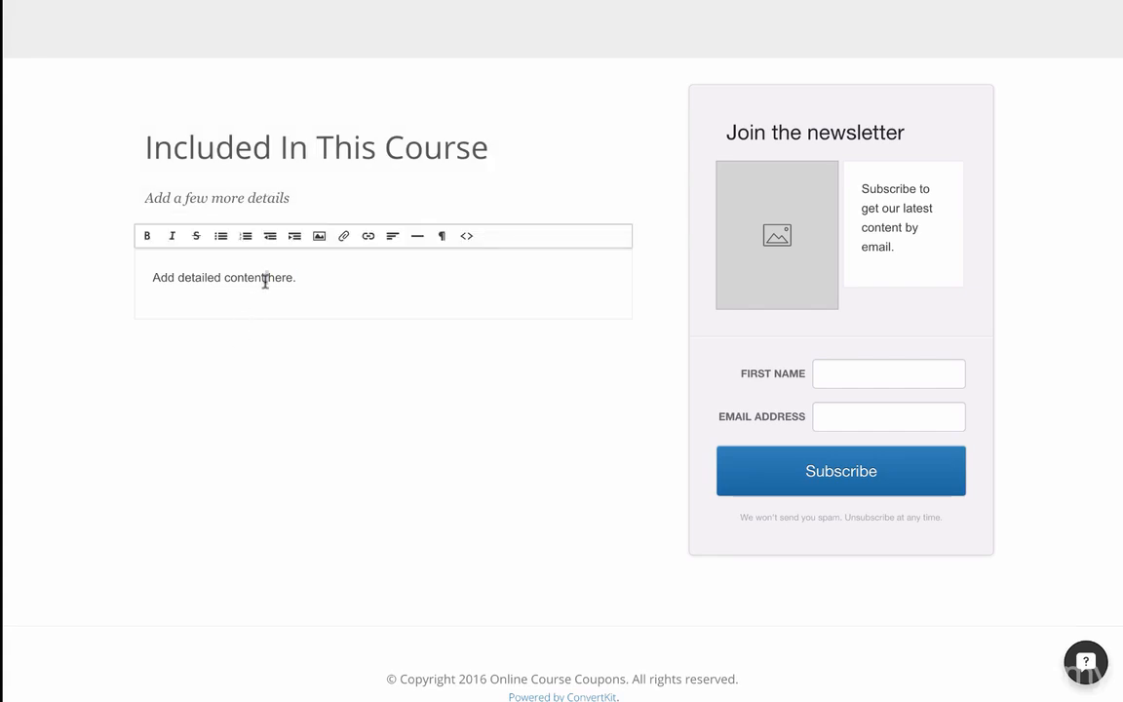
{"action": "triple_click", "coordinate": [264, 281]}
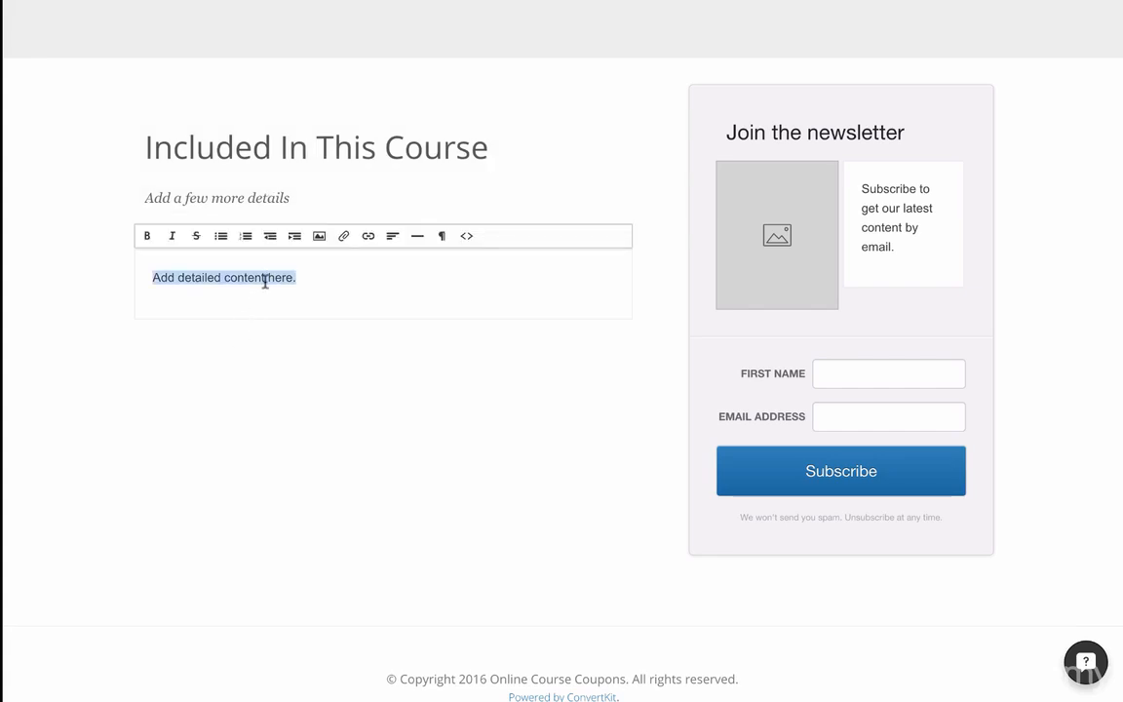
{"action": "type", "text": "One"}
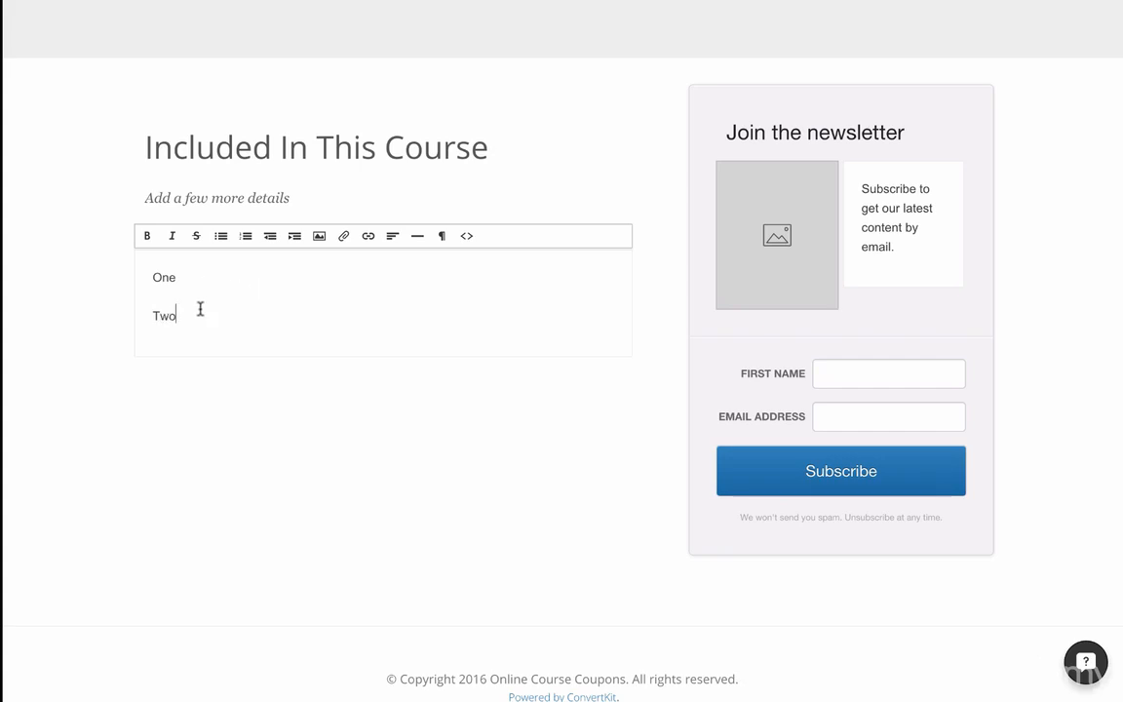
{"action": "left_click_drag", "start_coordinate": [200, 309], "coordinate": [133, 266]}
{"action": "left_click", "coordinate": [222, 236]}
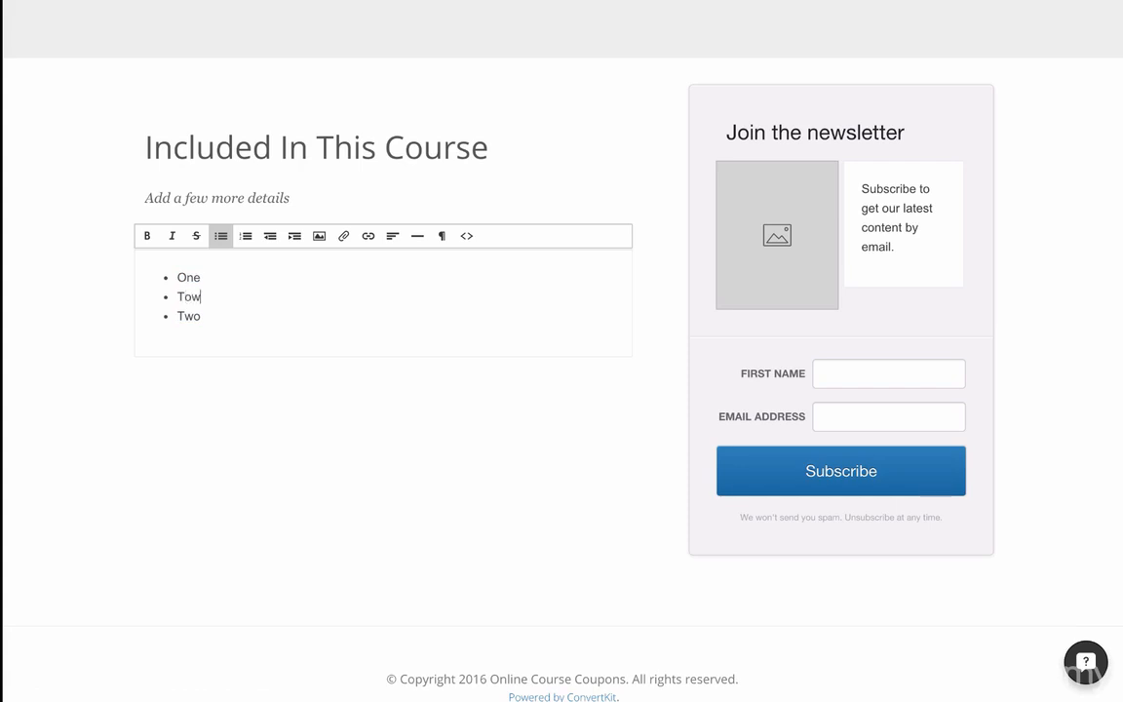
{"action": "key", "text": "BackSpace"}
Step: Preview the landing page and return to its content editor
{"action": "scroll", "coordinate": [850, 336], "scroll_direction": "up", "scroll_amount": 5}
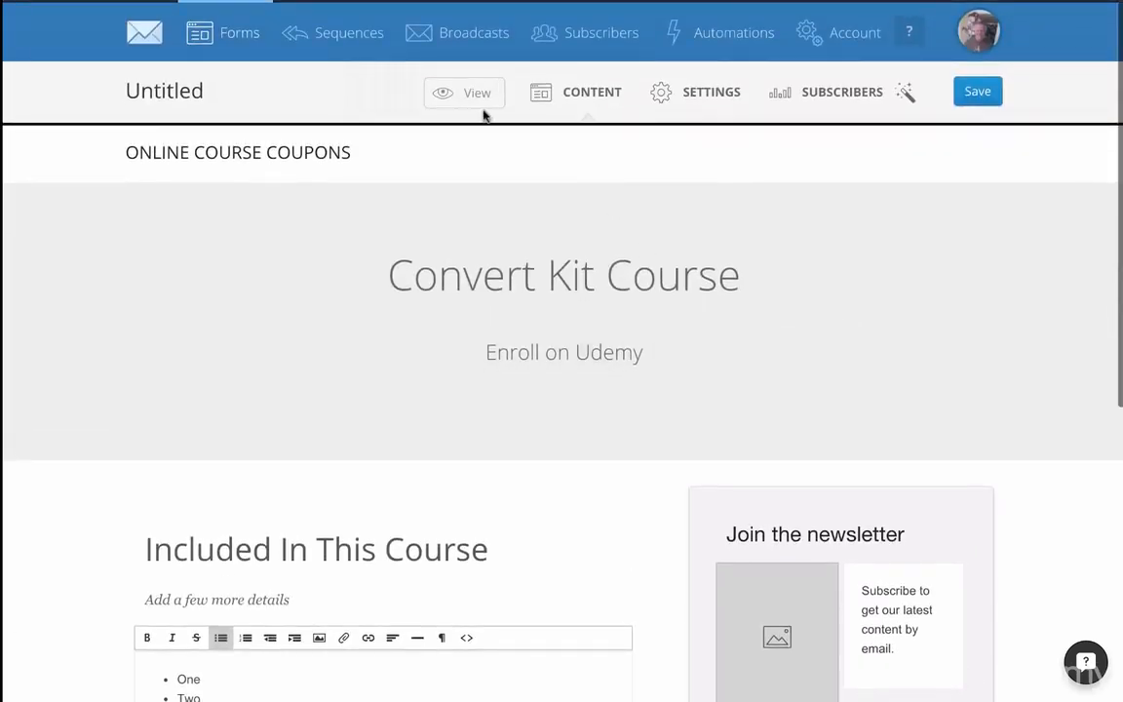
{"action": "left_click", "coordinate": [479, 101]}
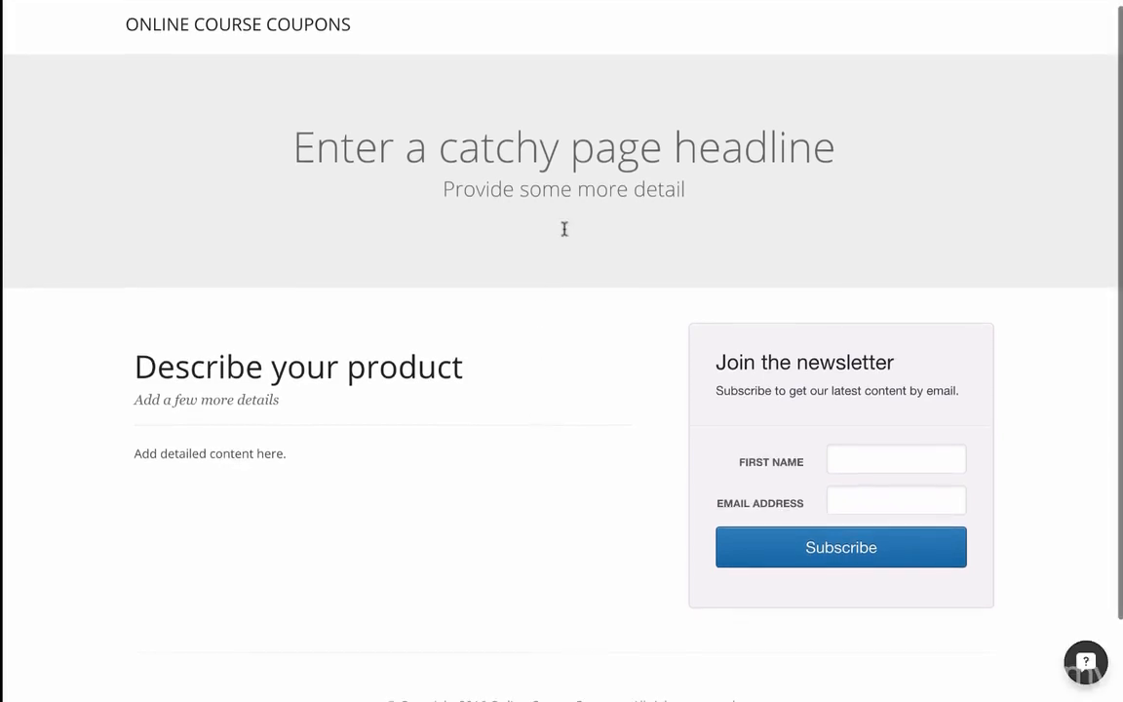
{"action": "mouse_move", "coordinate": [538, 3]}
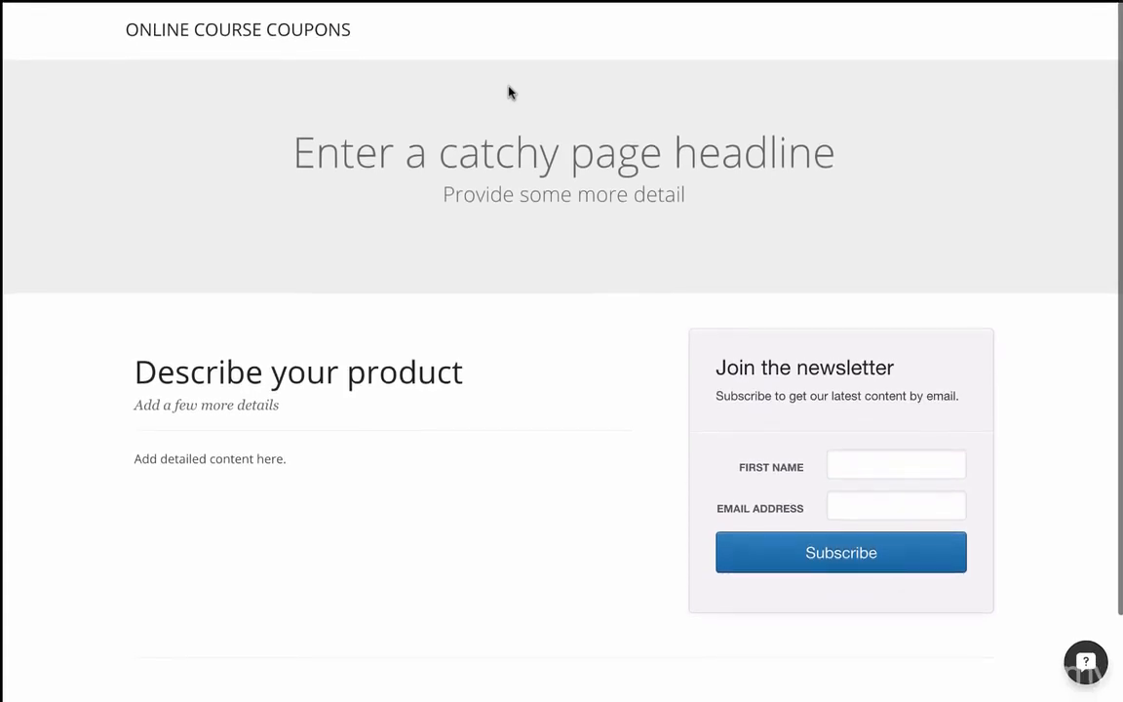
{"action": "mouse_move", "coordinate": [371, 3]}
{"action": "left_click", "coordinate": [383, 42]}
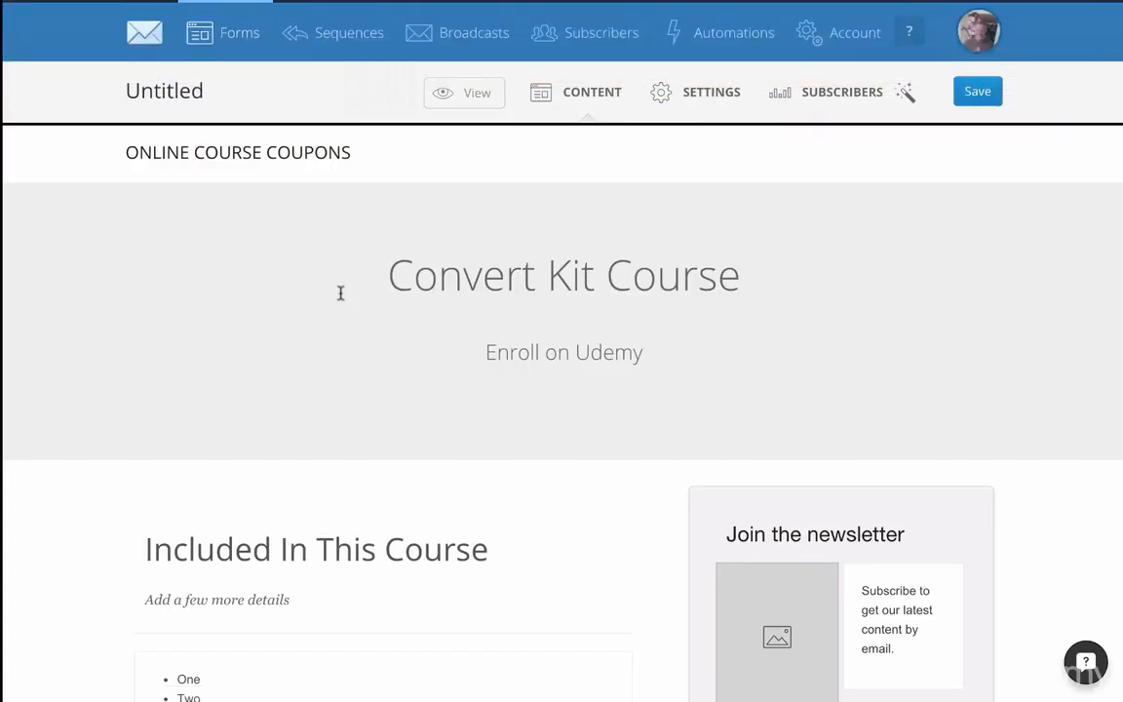
Step: Review the landing page's main settings, subscriber statistics and incentive email settings
{"action": "left_click", "coordinate": [689, 102]}
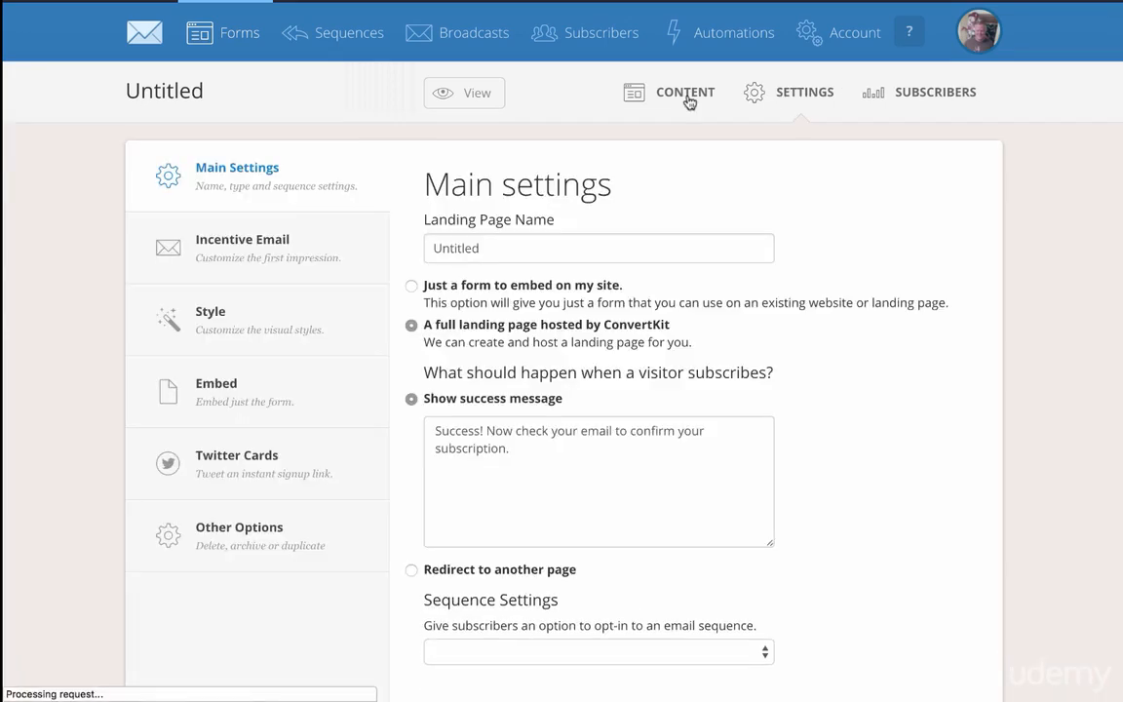
{"action": "left_click", "coordinate": [944, 96]}
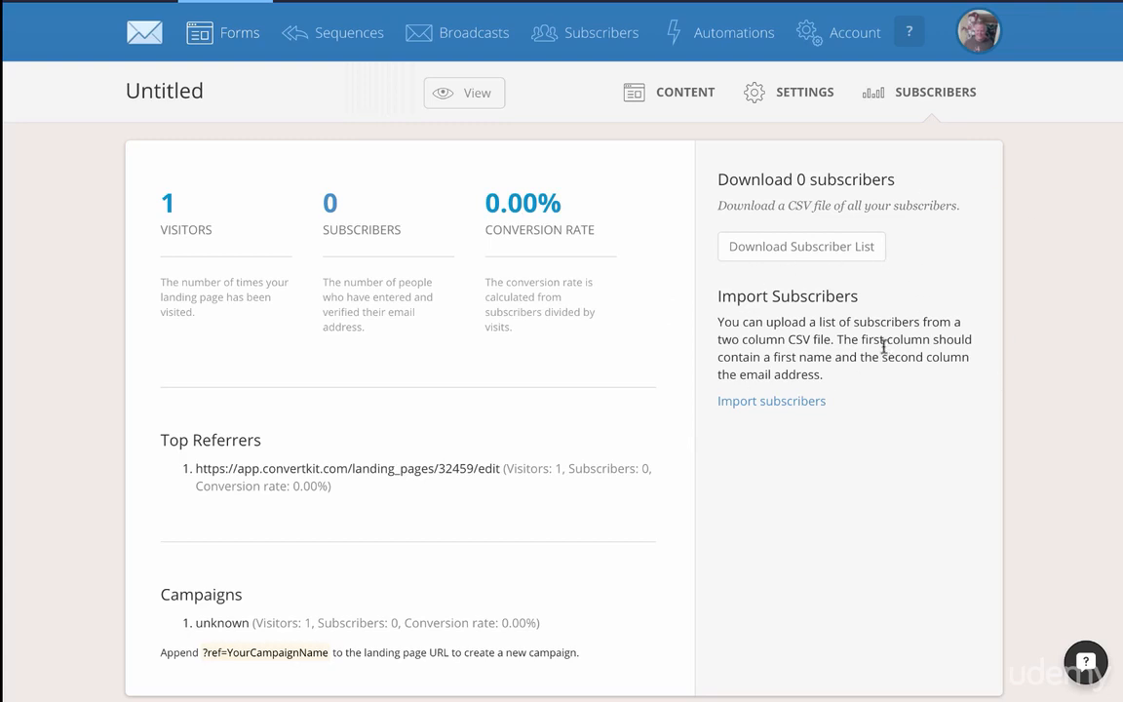
{"action": "left_click", "coordinate": [782, 99]}
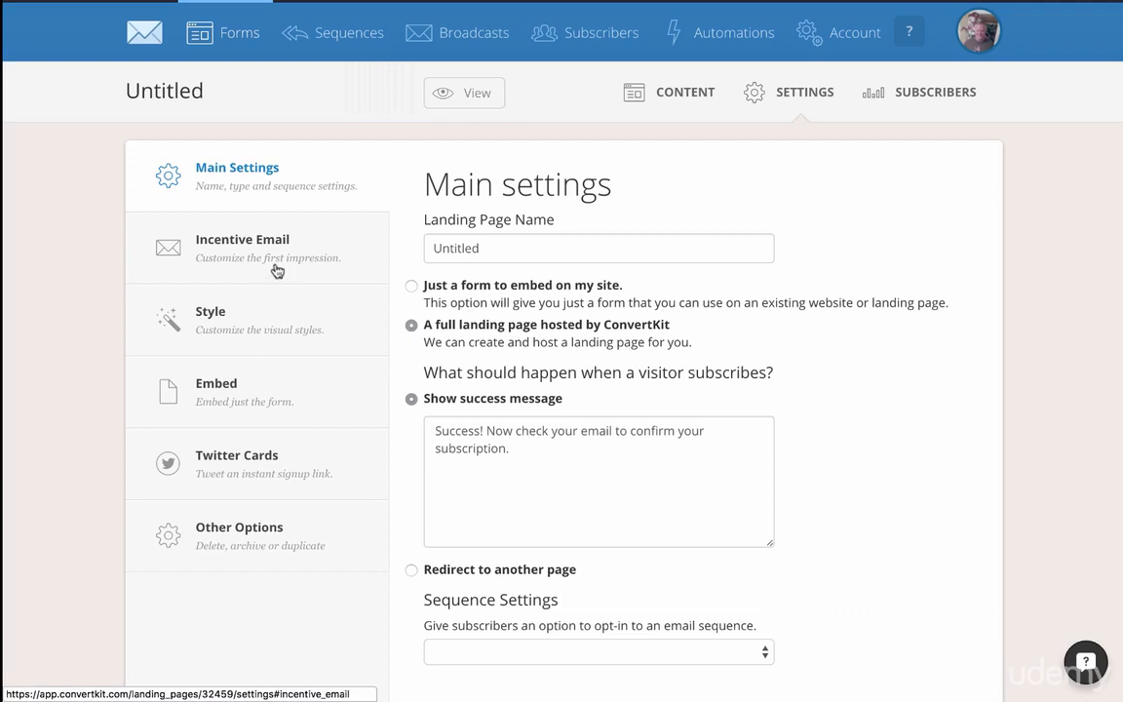
{"action": "left_click", "coordinate": [249, 247]}
Step: Select the Single Column page style, and check the landing page preview before returning to the settings
{"action": "left_click", "coordinate": [277, 321]}
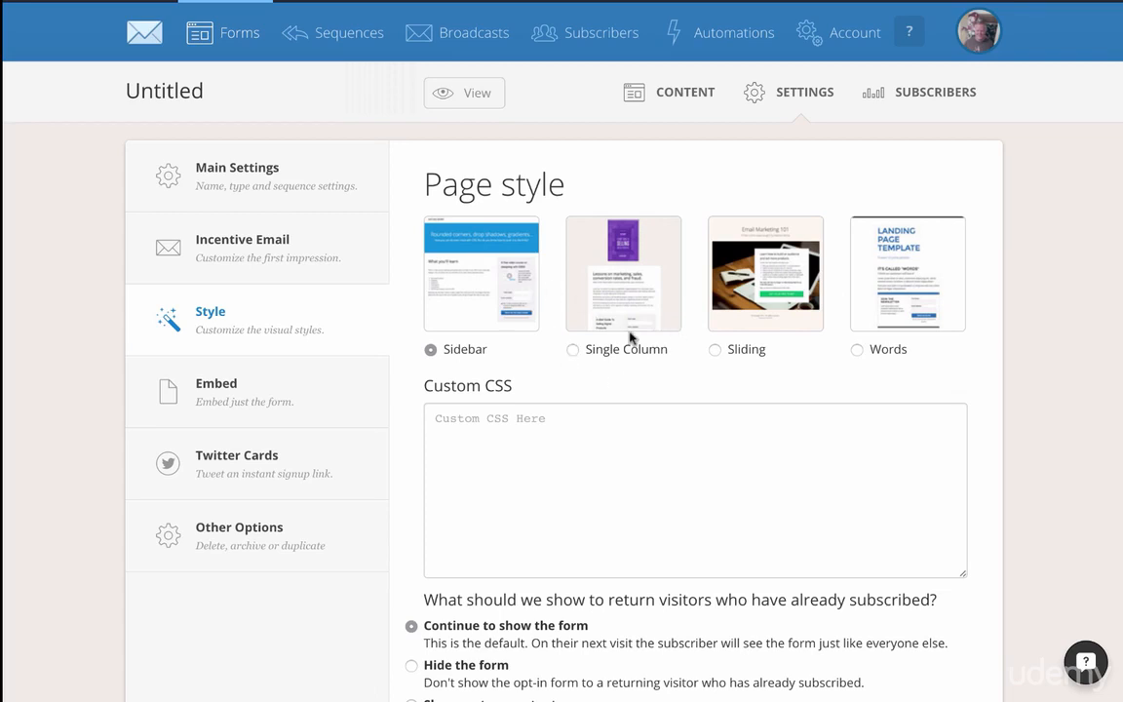
{"action": "left_click", "coordinate": [658, 352]}
{"action": "left_click", "coordinate": [476, 102]}
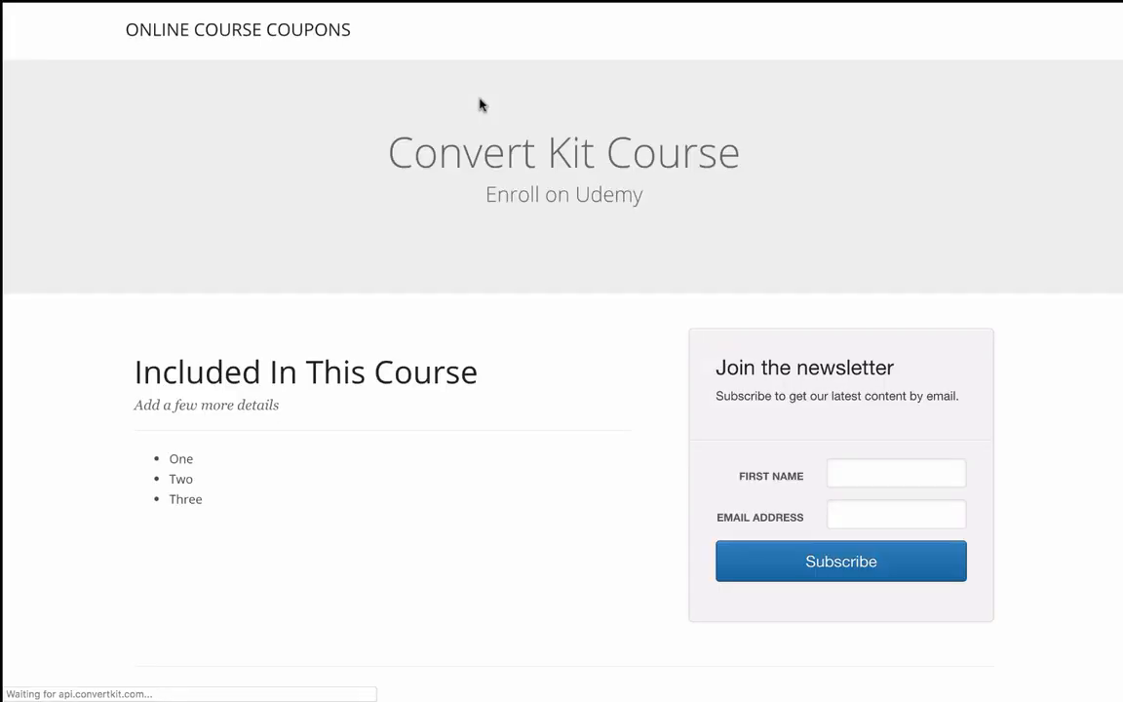
{"action": "mouse_move", "coordinate": [490, 2]}
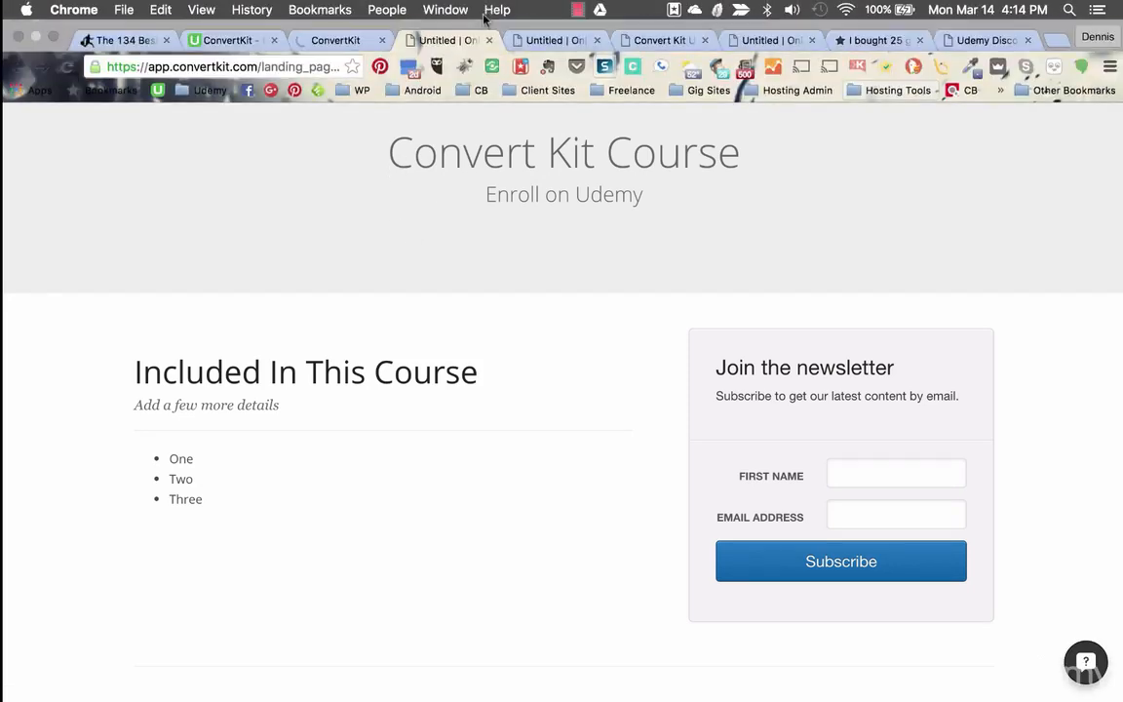
{"action": "left_click", "coordinate": [488, 40]}
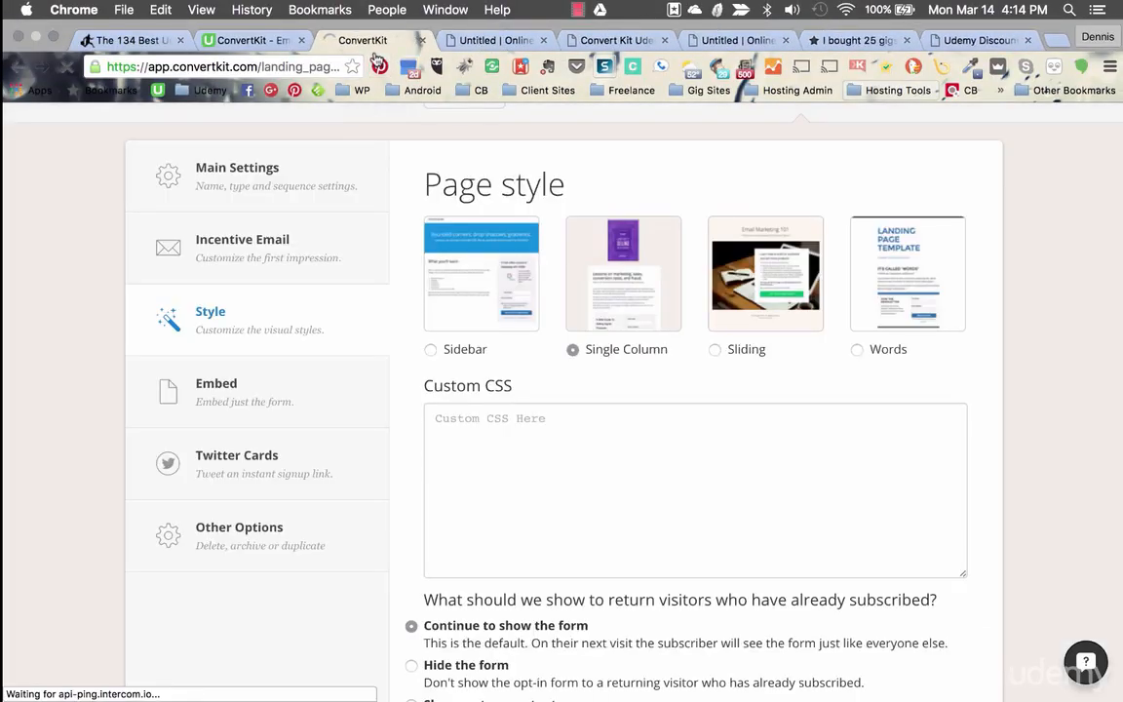
Step: Save the landing page settings and preview the page again
{"action": "scroll", "coordinate": [509, 331], "scroll_direction": "down", "scroll_amount": 5}
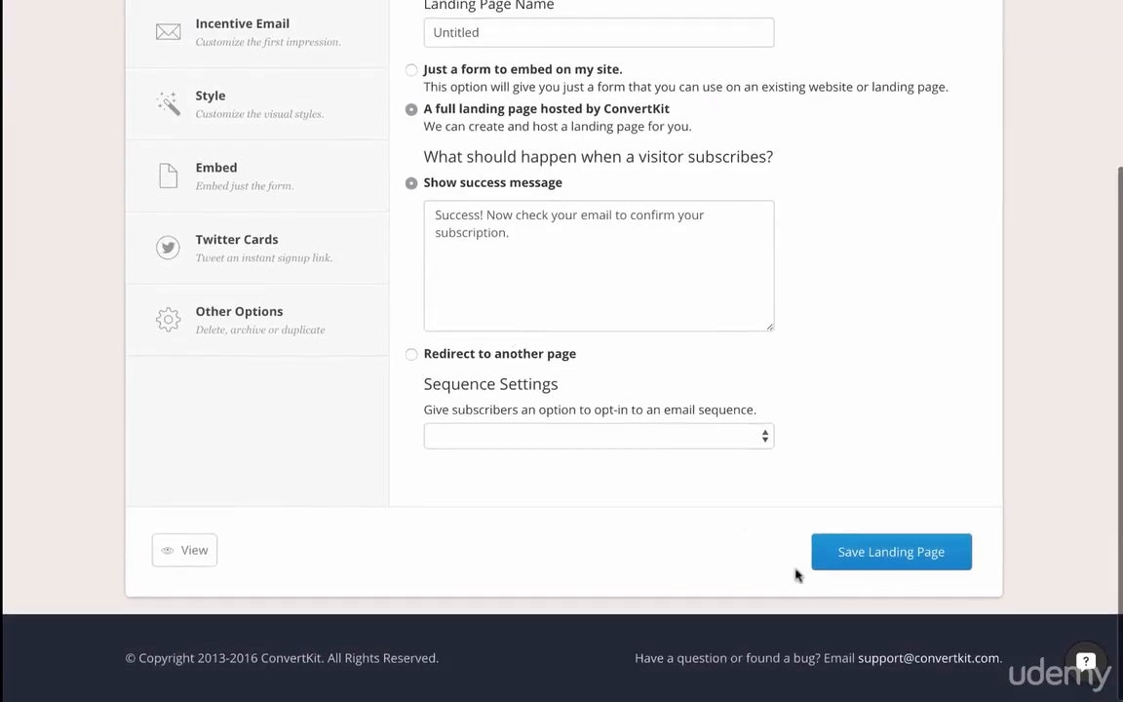
{"action": "left_click", "coordinate": [857, 567]}
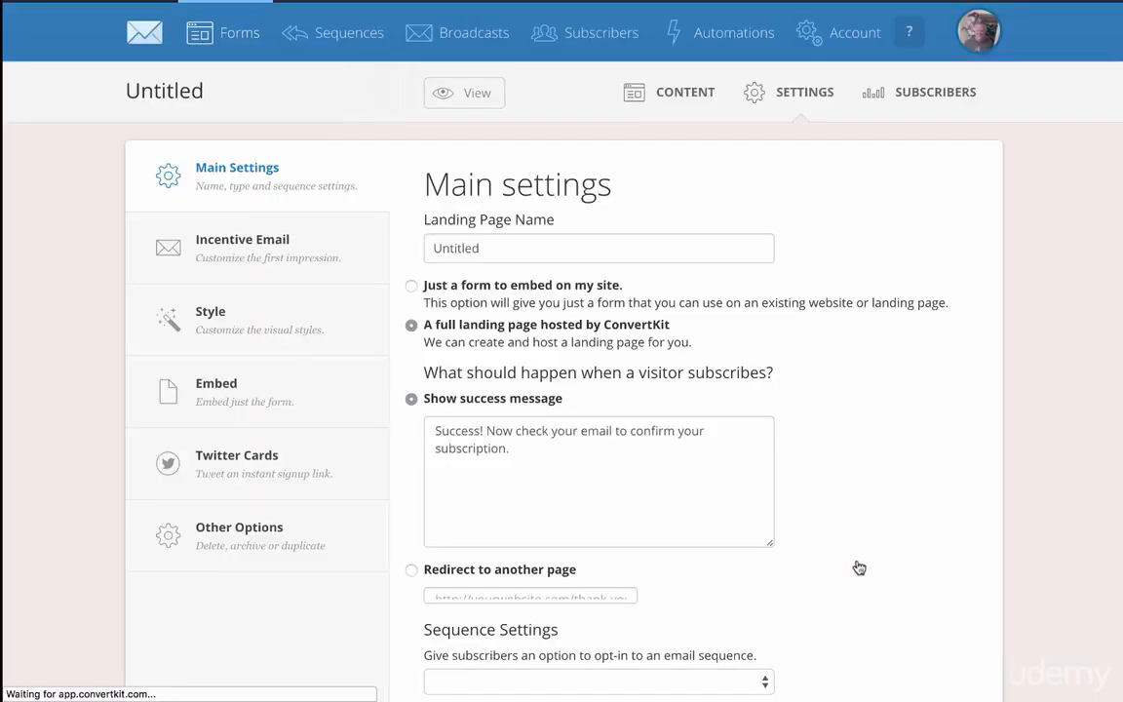
{"action": "left_click", "coordinate": [490, 102]}
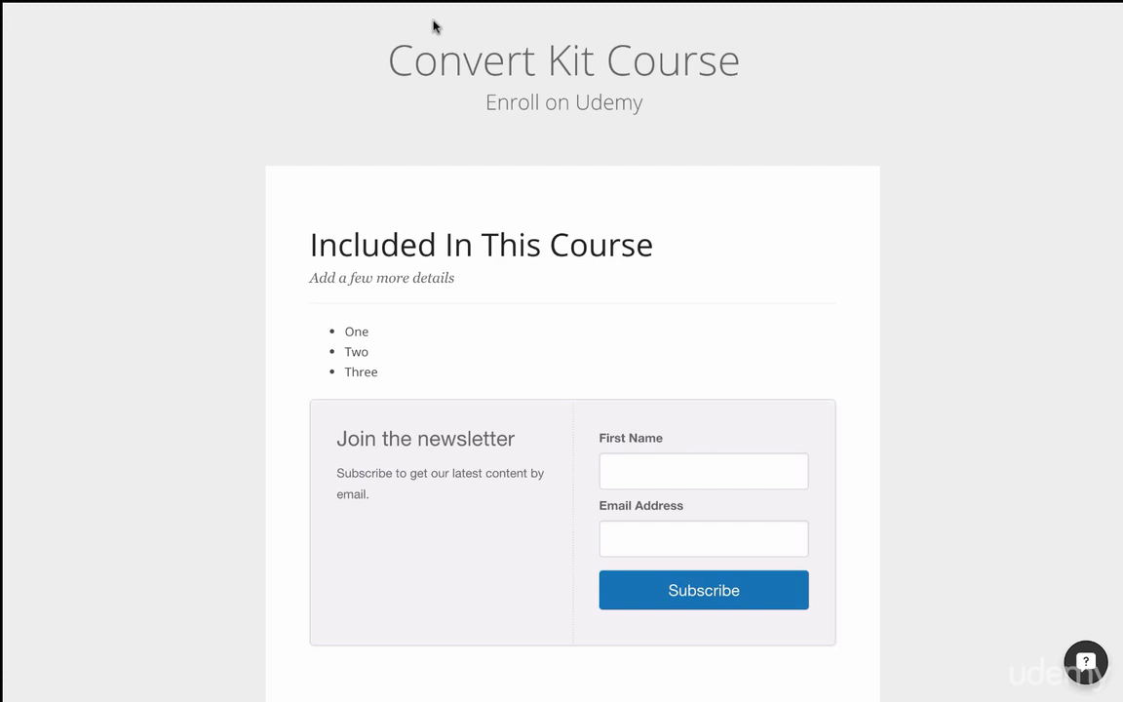
{"action": "mouse_move", "coordinate": [443, 5]}
{"action": "left_click", "coordinate": [578, 10]}
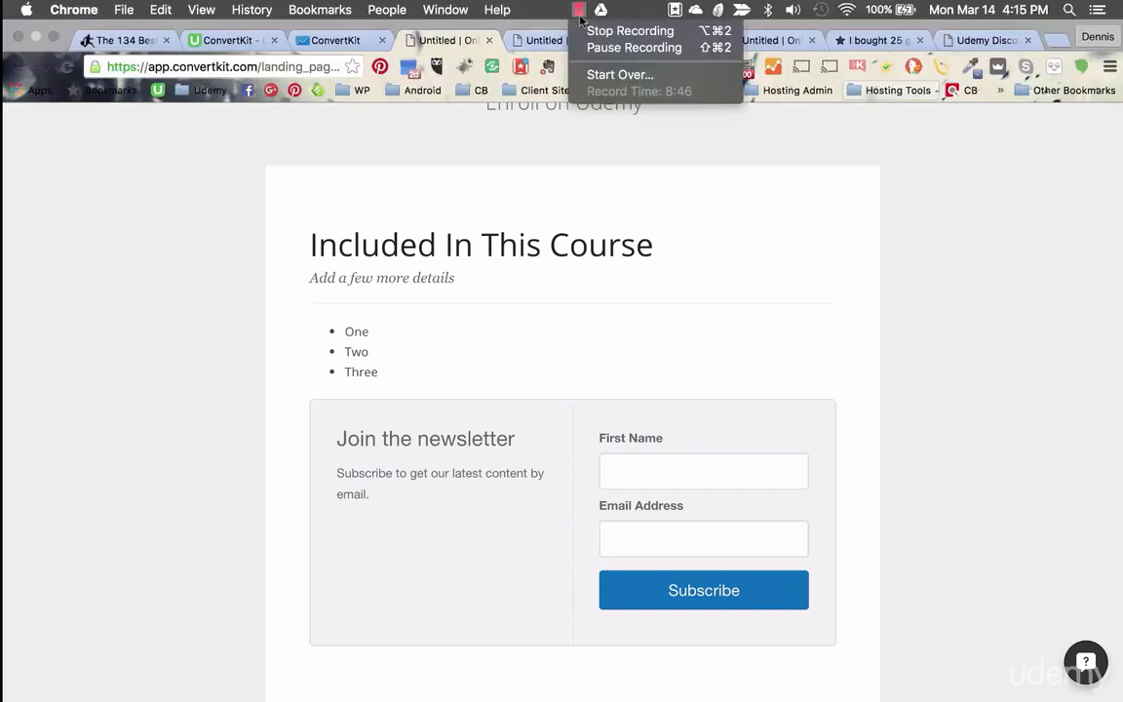